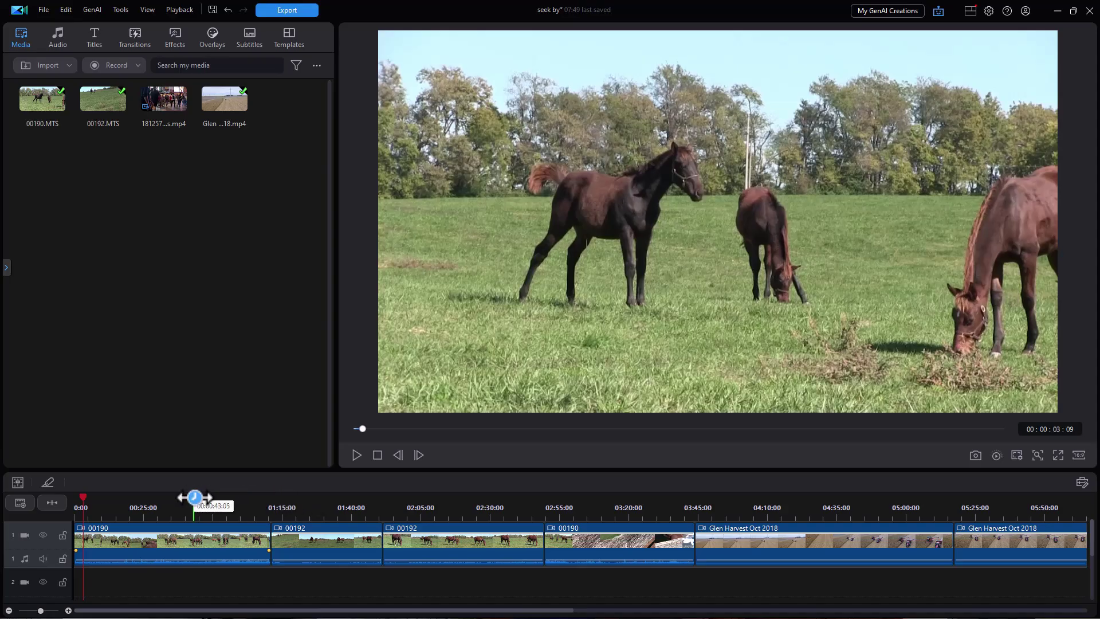
- Place the playhead at about 00:01:34 in the first 00192 clip, select that clip, and jump between its start and end
{"action": "left_click", "coordinate": [336, 499]}
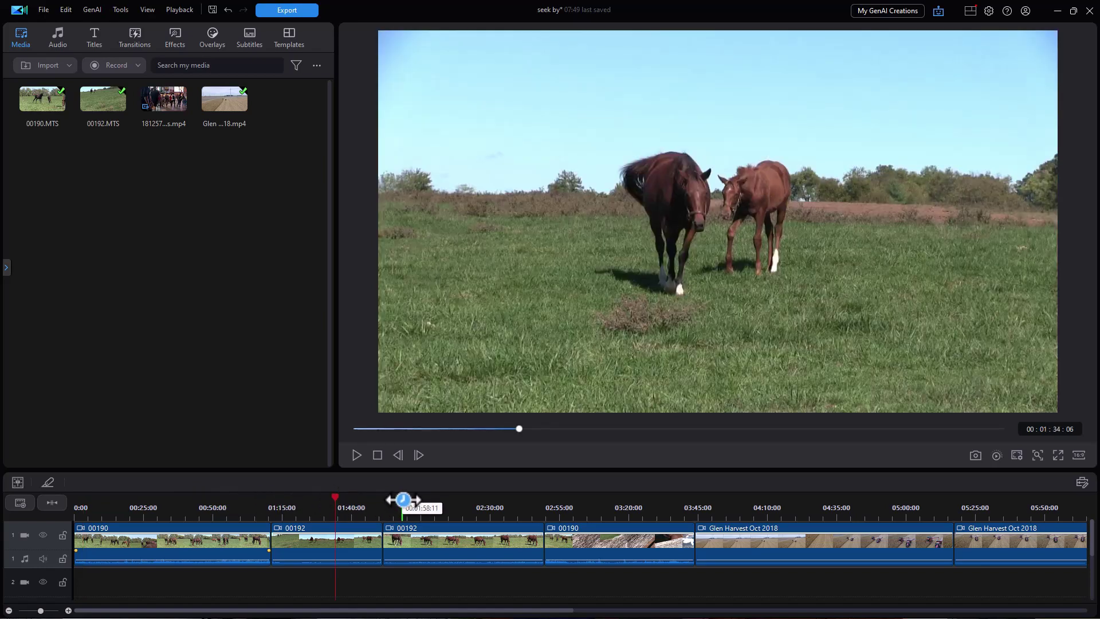
{"action": "key", "text": "Right"}
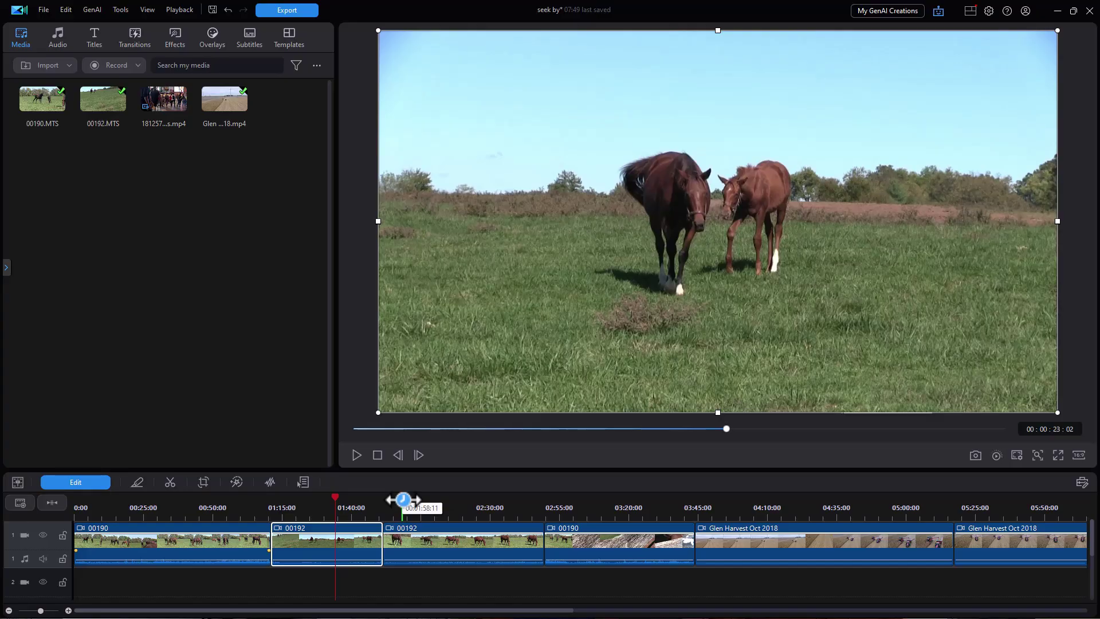
{"action": "key", "text": "Home"}
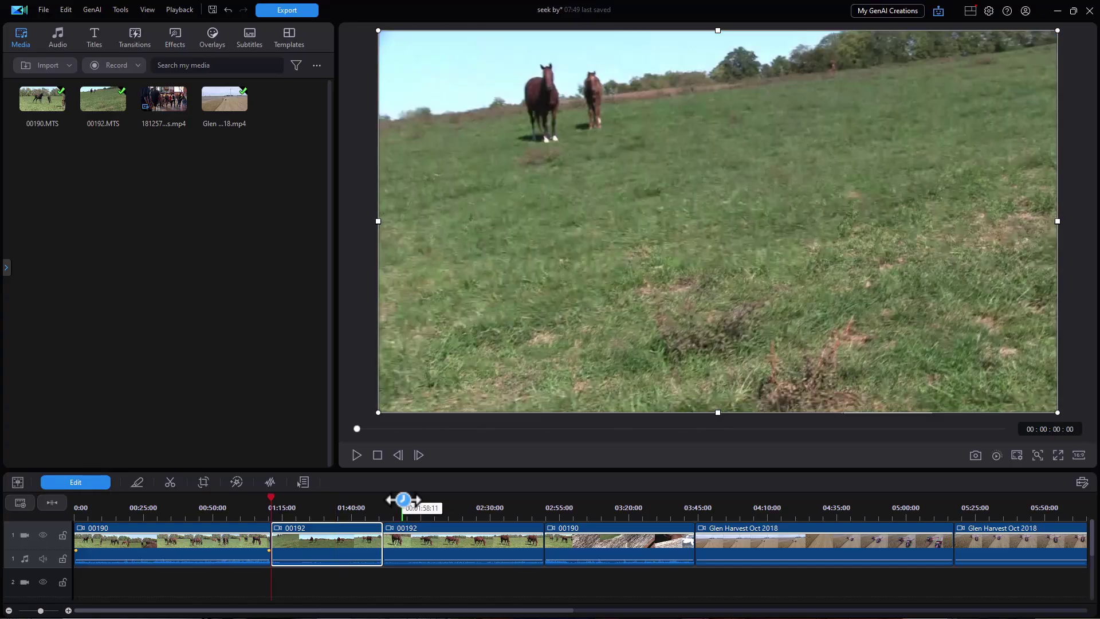
{"action": "key", "text": "End"}
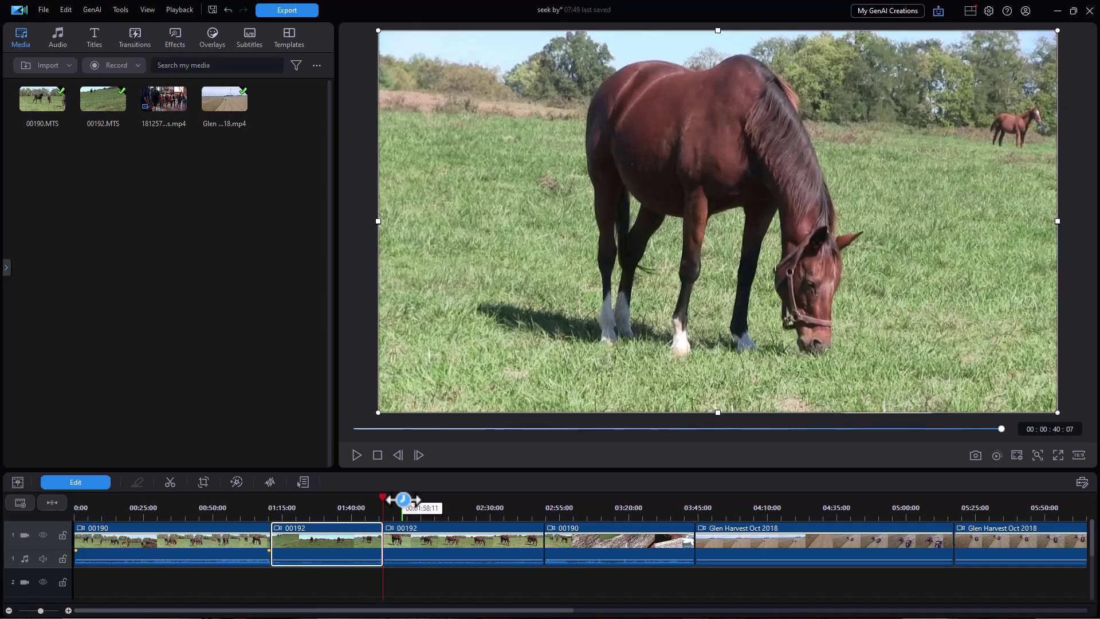
{"action": "key", "text": "Home"}
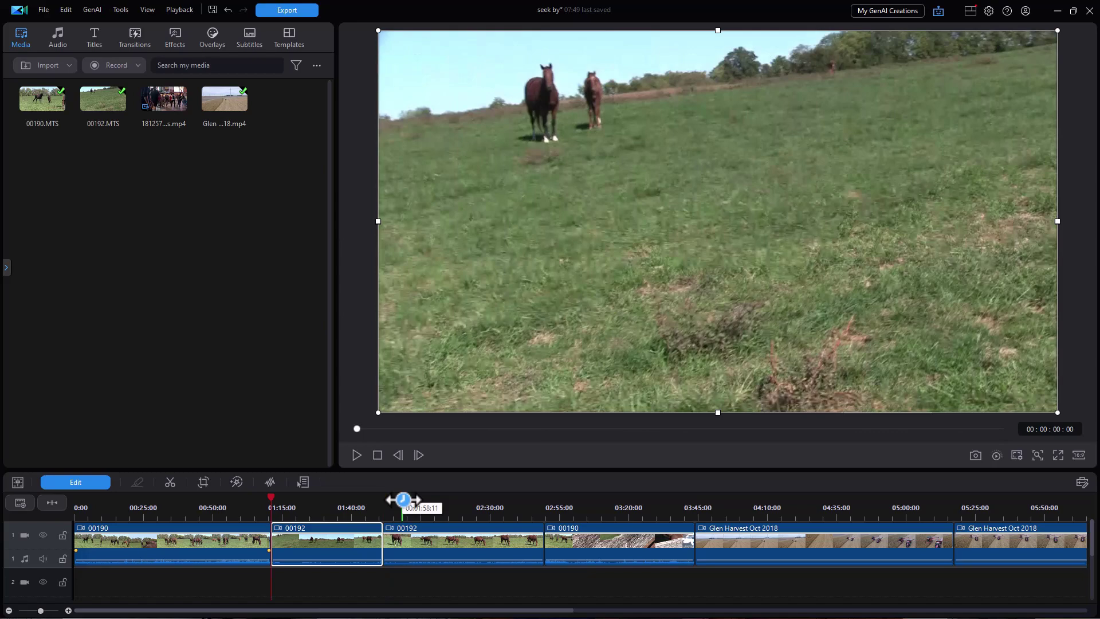
{"action": "key", "text": "End"}
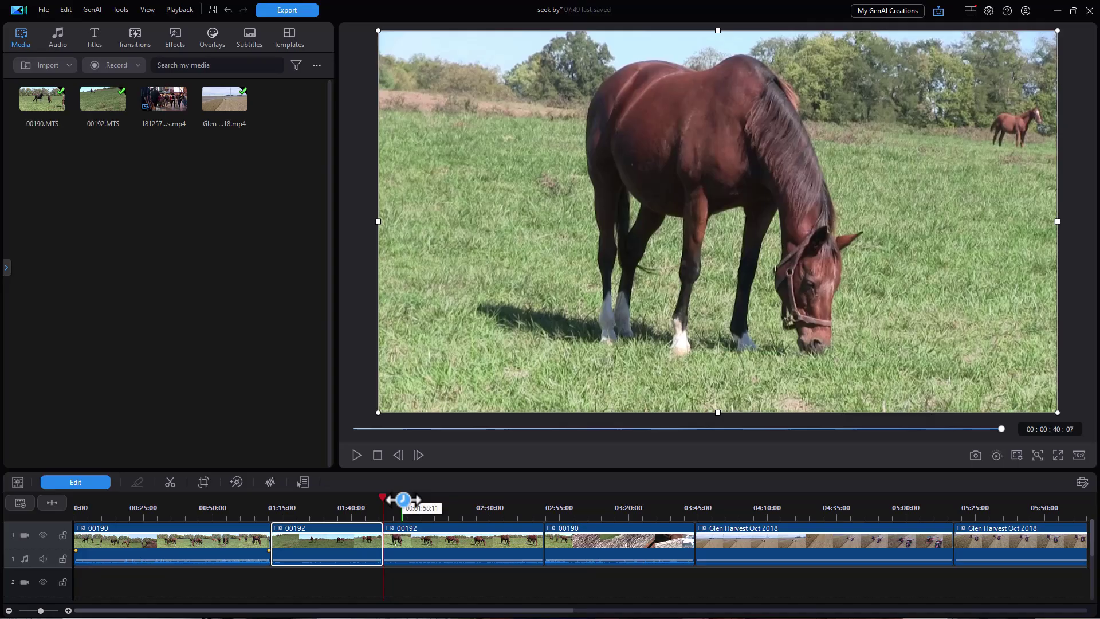
- Jump between the start and end of the whole timeline with no clip selected, and move the playhead into the first Glen Harvest Oct 2018 clip
{"action": "key", "text": "Page_Down"}
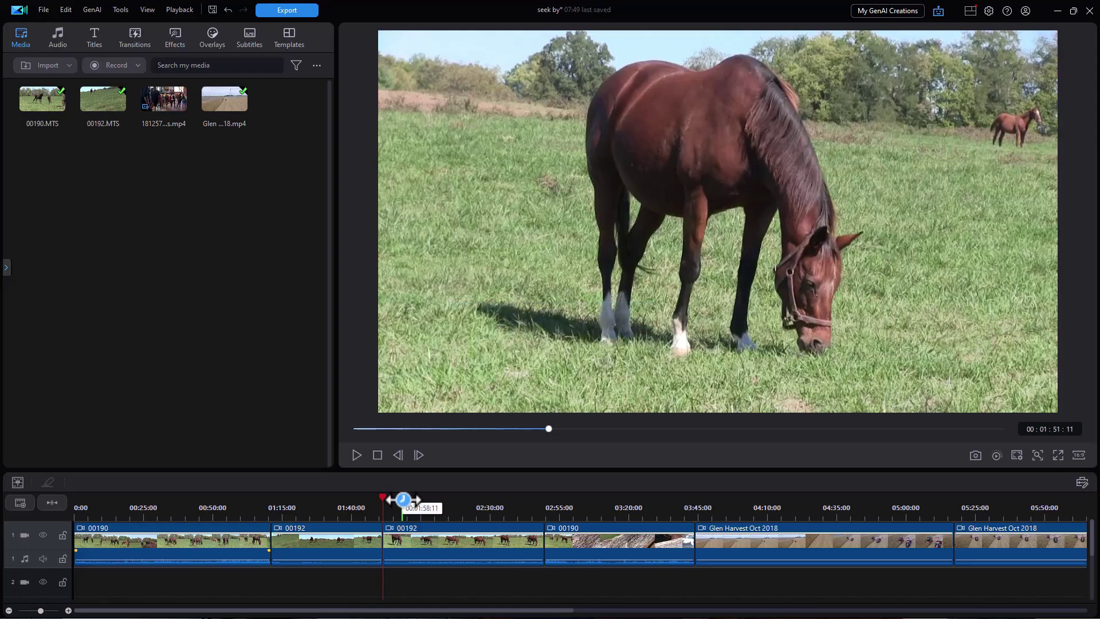
{"action": "key", "text": "Home"}
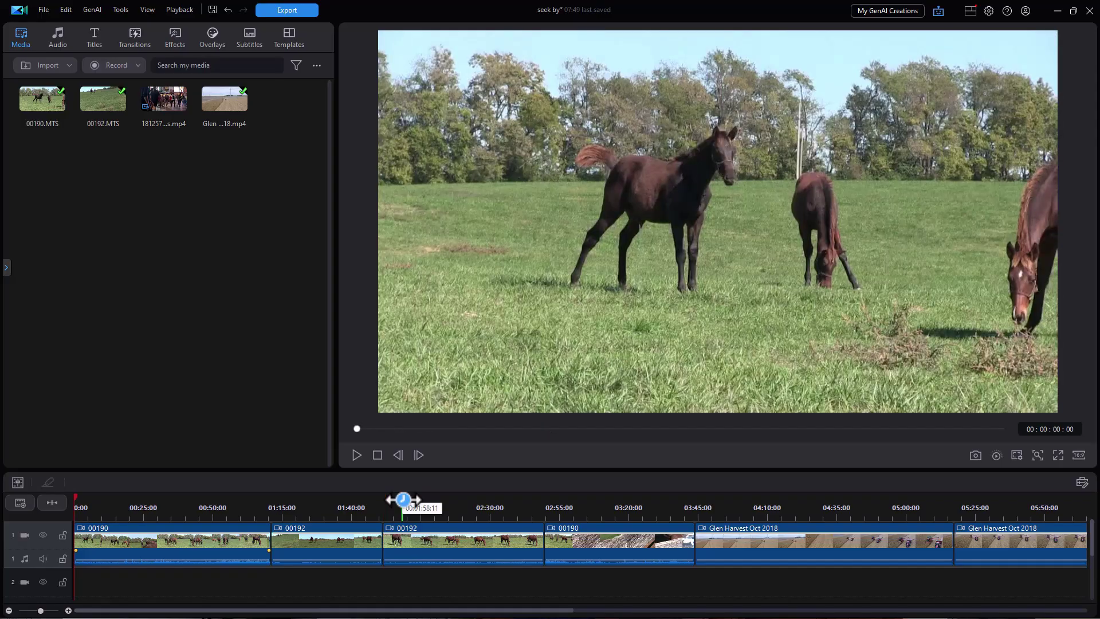
{"action": "key", "text": "End"}
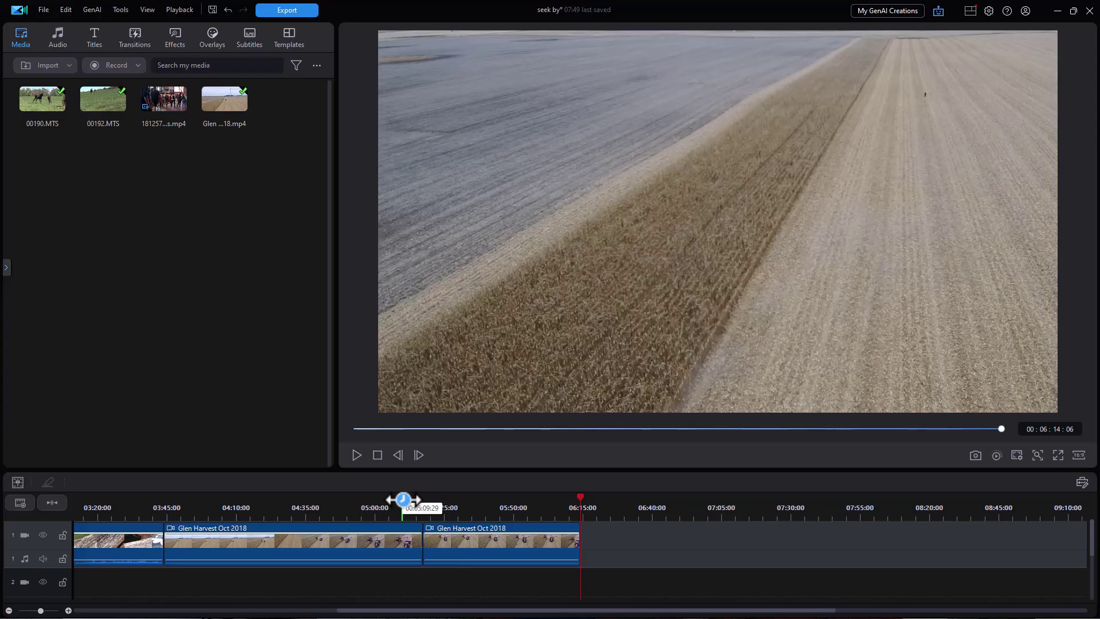
{"action": "key", "text": "Home"}
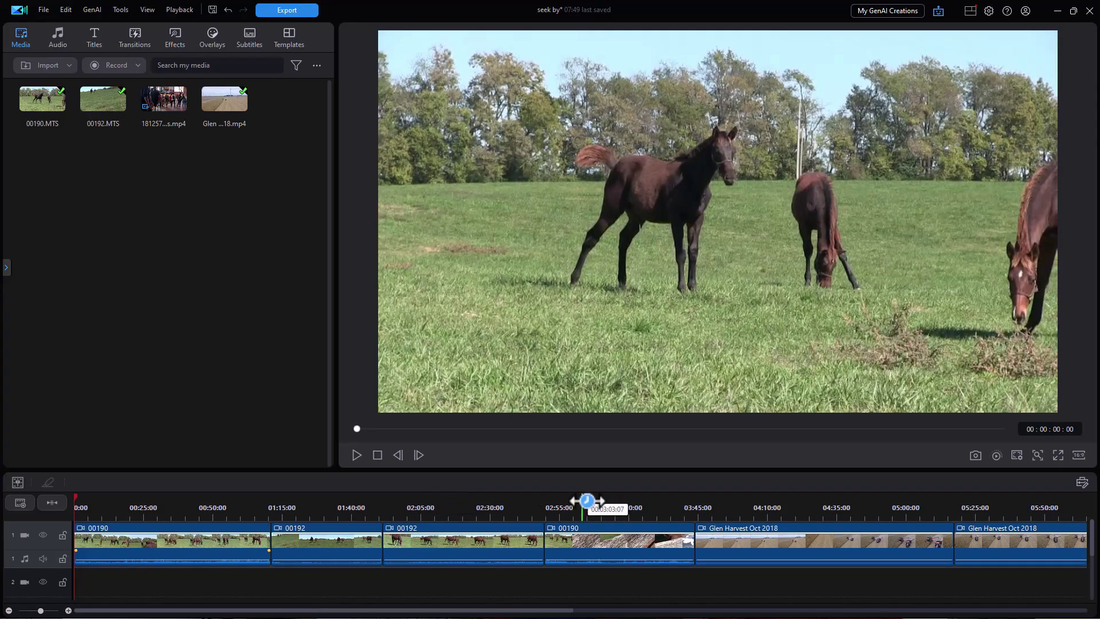
{"action": "left_click", "coordinate": [764, 502]}
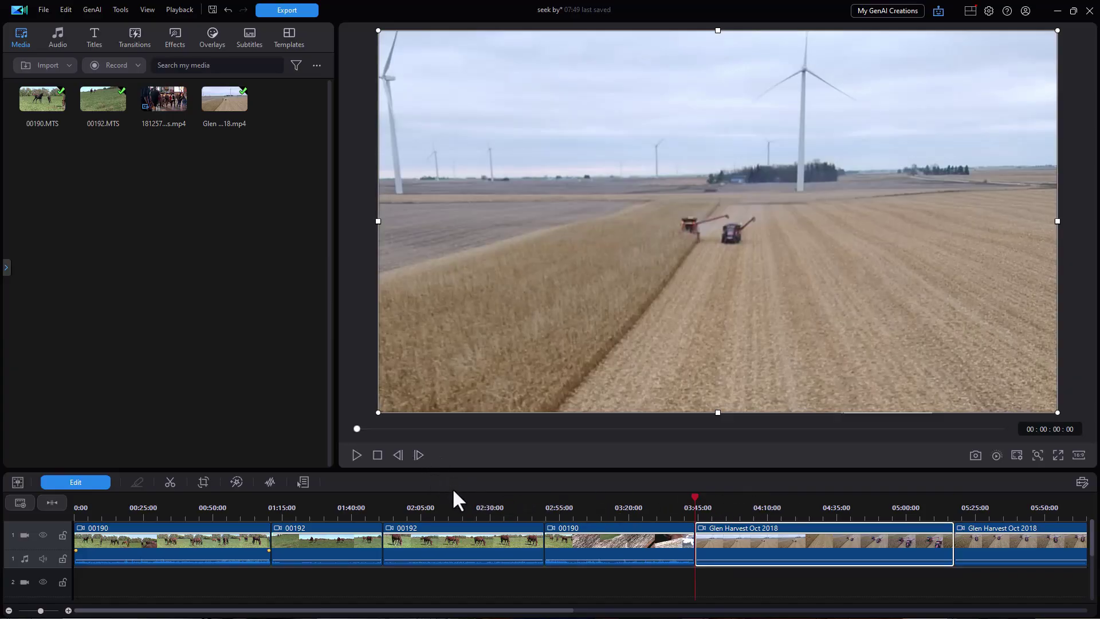
- Place the playhead about 33 seconds into the second 00192 clip and step single frames backward and forward to 00:00:33:06
{"action": "left_click", "coordinate": [475, 500]}
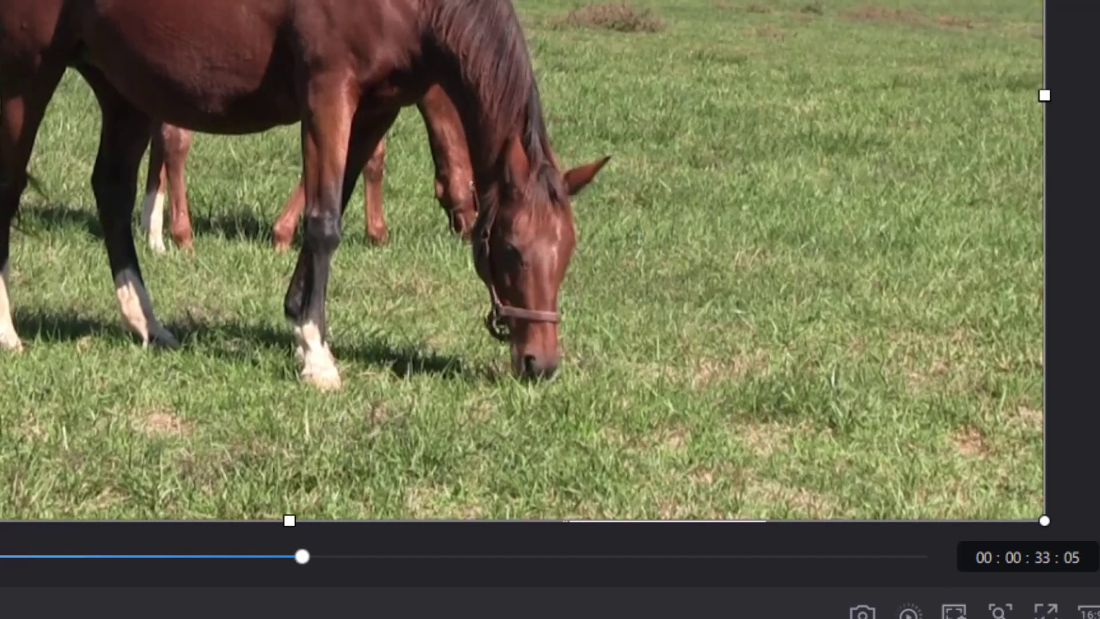
{"action": "key", "text": "Left"}
{"action": "key", "text": "Left"}
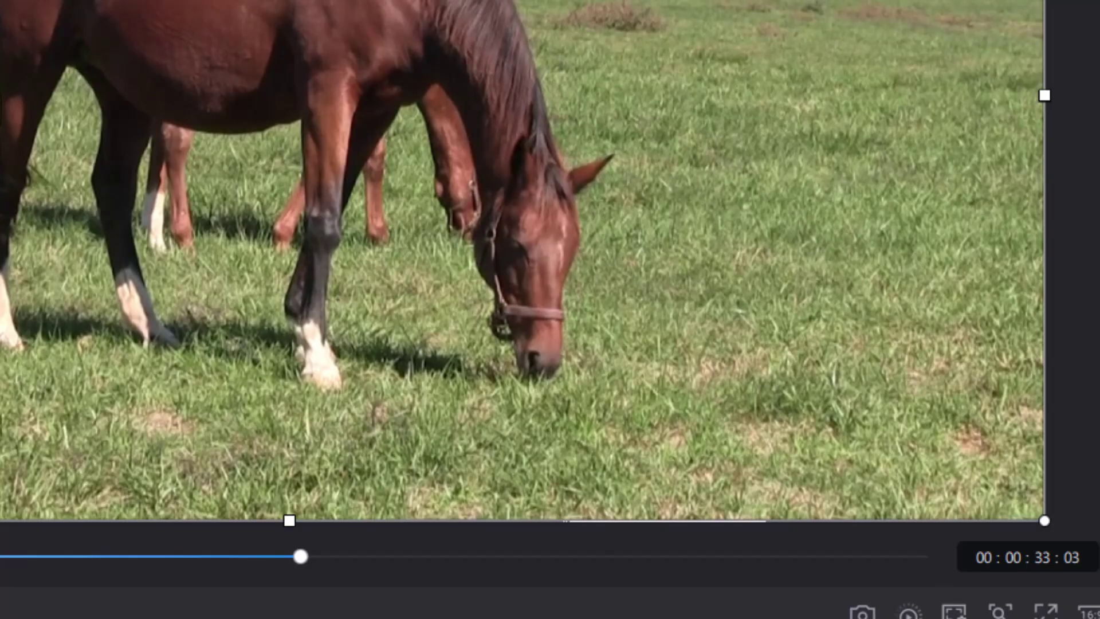
{"action": "key", "text": "Right"}
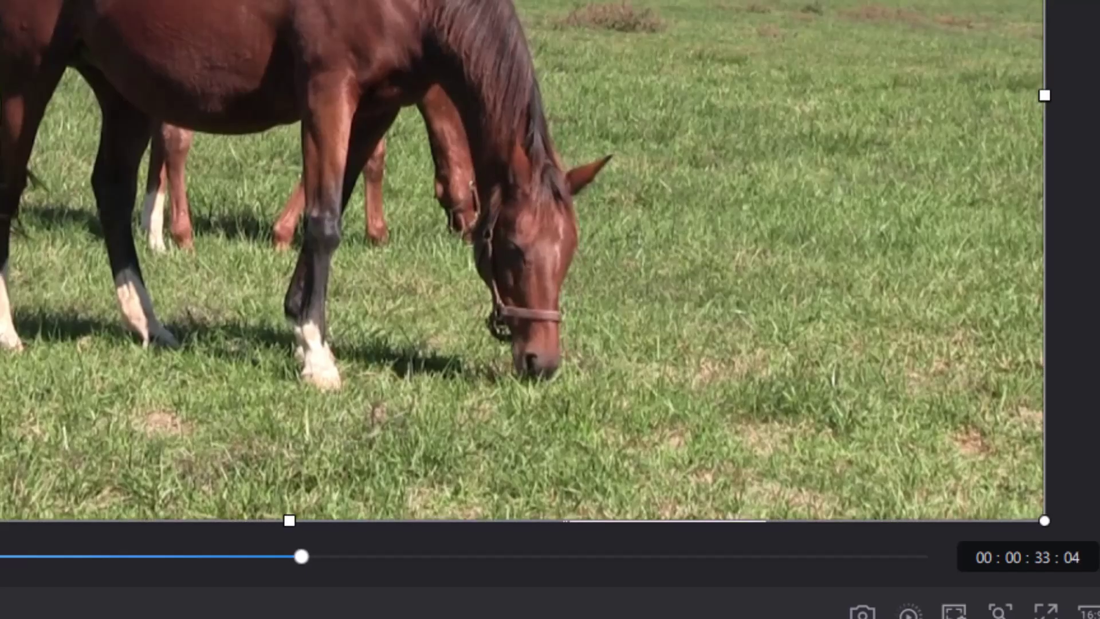
{"action": "key", "text": "Right"}
{"action": "key", "text": "Right"}
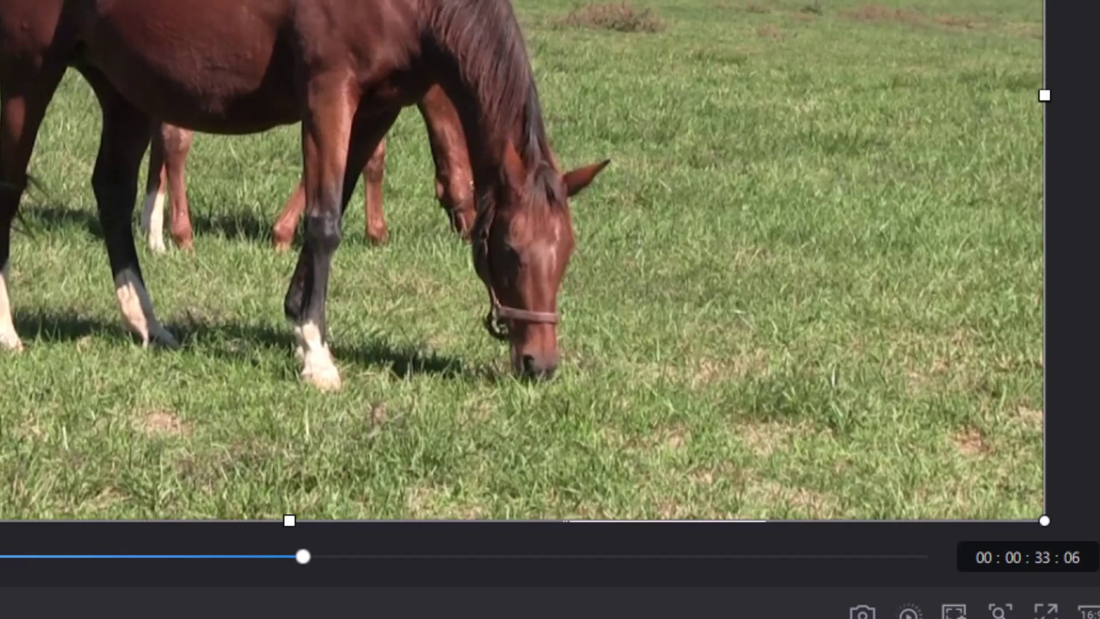
- Step the second 00192 clip backward frame by frame to about 00:00:32:23, nudging single frames forward and back near that point
{"action": "key", "text": "Left"}
{"action": "key", "text": "Left"}
{"action": "key", "text": "Left"}
{"action": "key", "text": "Left"}
{"action": "key", "text": "Left"}
{"action": "key", "text": "Left"}
{"action": "key", "text": "Left"}
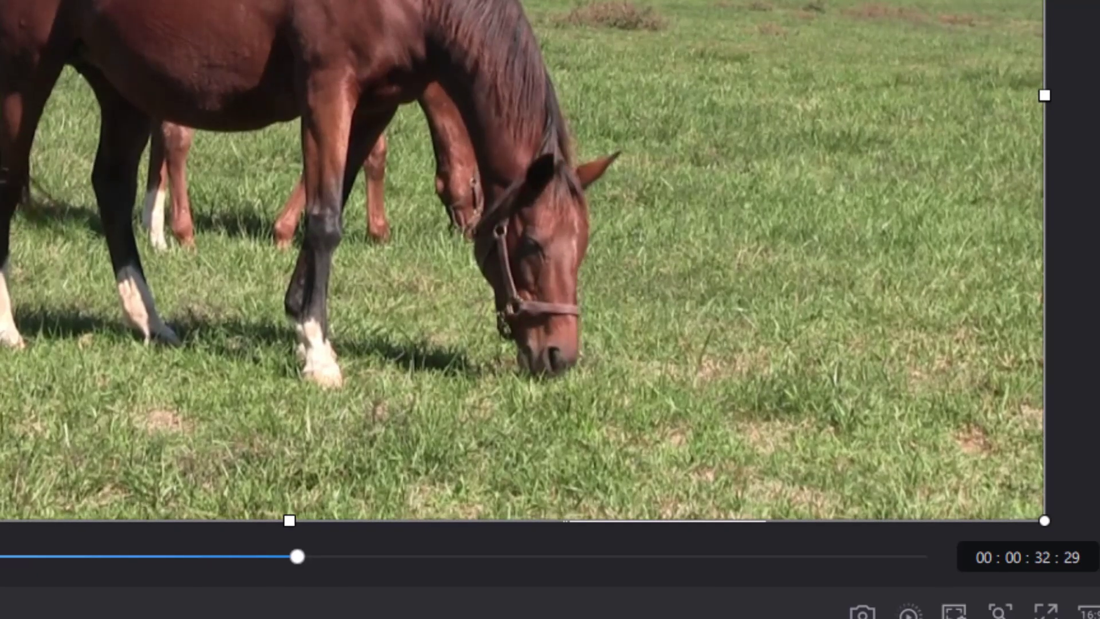
{"action": "key", "text": "Left"}
{"action": "key", "text": "Left"}
{"action": "key", "text": "Left"}
{"action": "key", "text": "Left"}
{"action": "key", "text": "Left"}
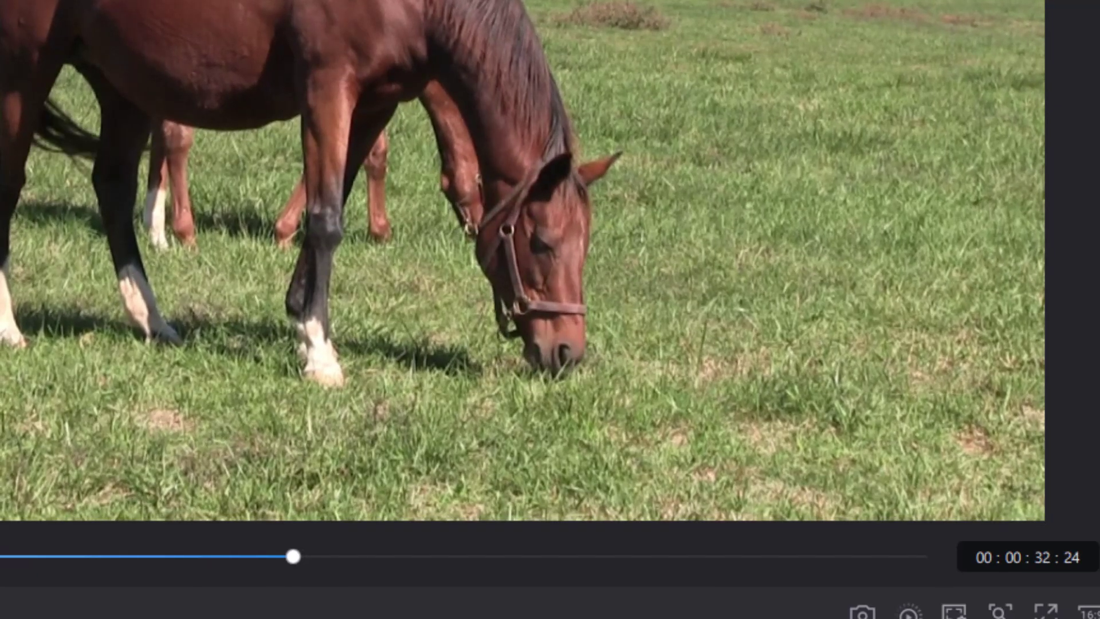
{"action": "key", "text": "Right"}
{"action": "key", "text": "Left"}
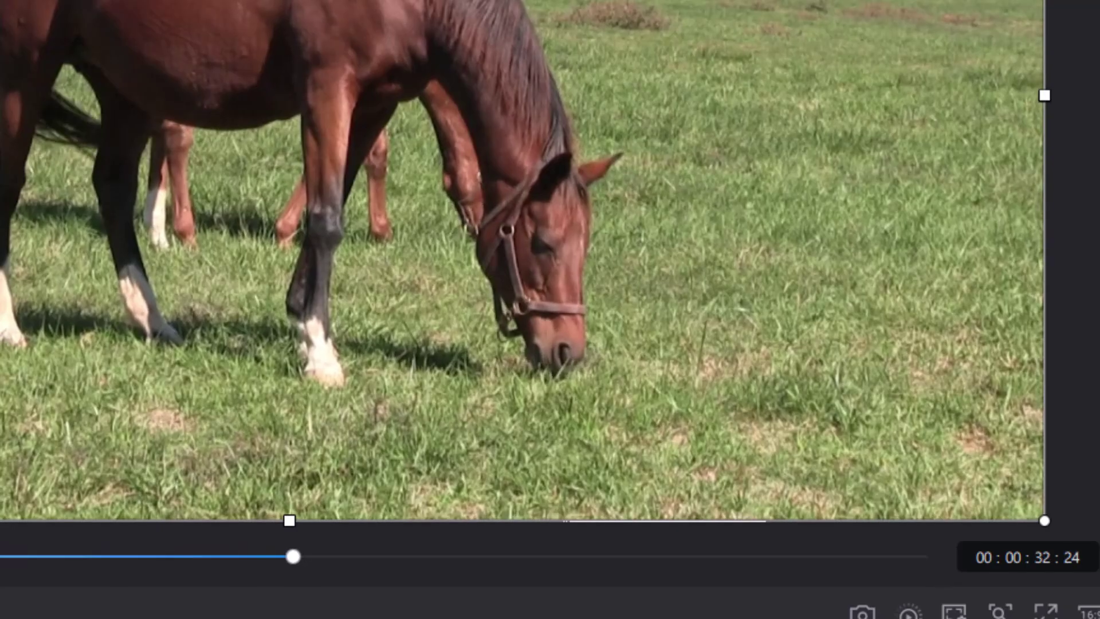
{"action": "key", "text": "Right"}
{"action": "key", "text": "Left"}
{"action": "key", "text": "Left"}
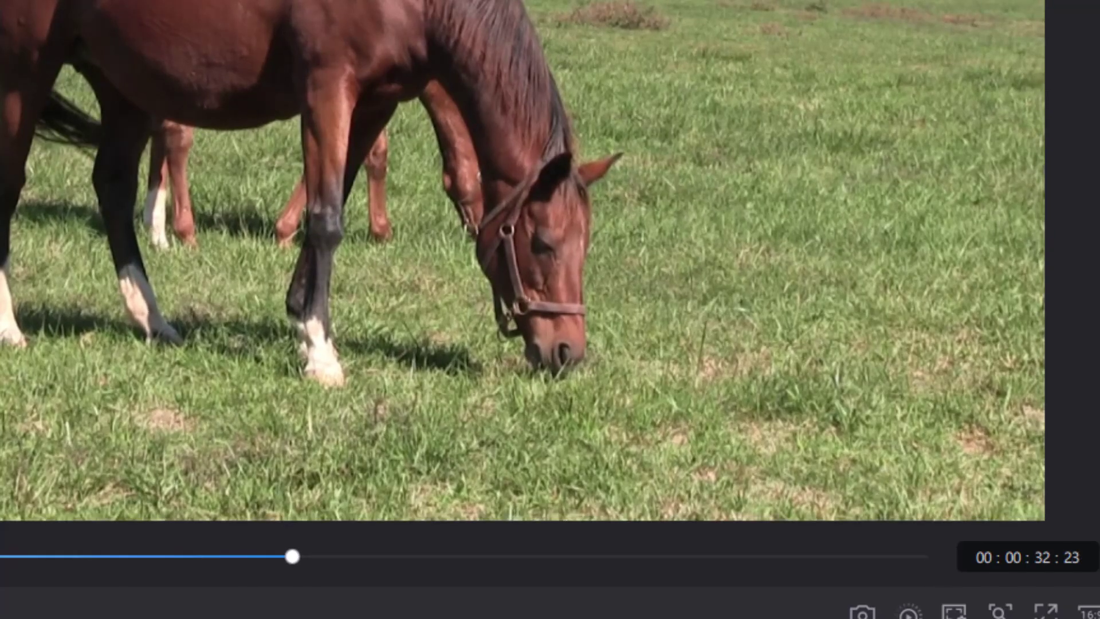
{"action": "key", "text": "Left"}
{"action": "key", "text": "Right"}
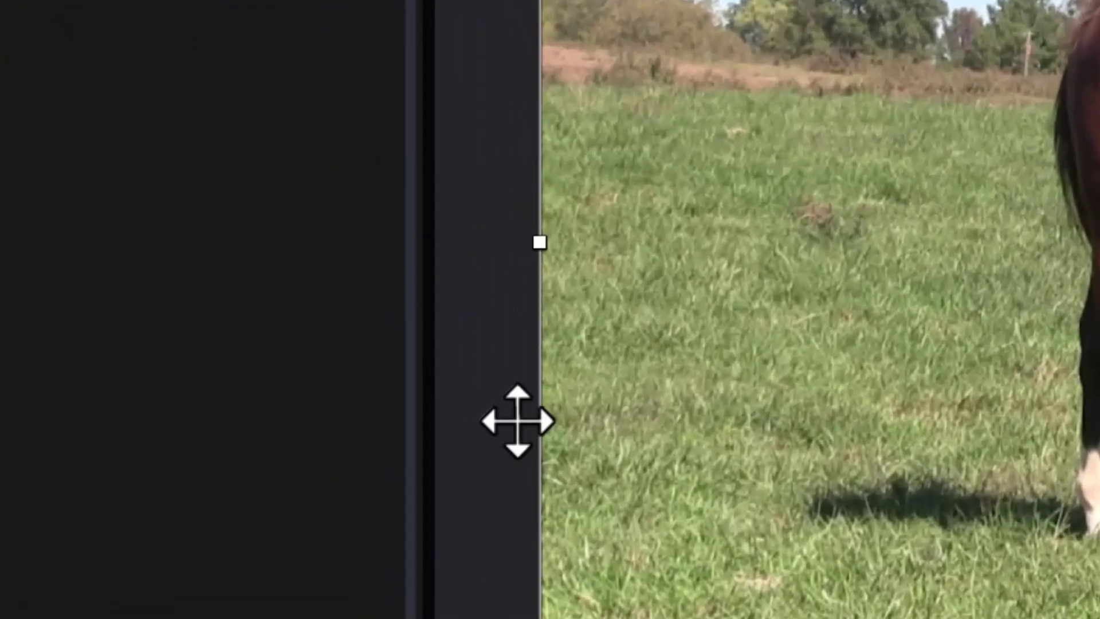
- Change the preview's seek unit to Second
{"action": "right_click", "coordinate": [478, 307]}
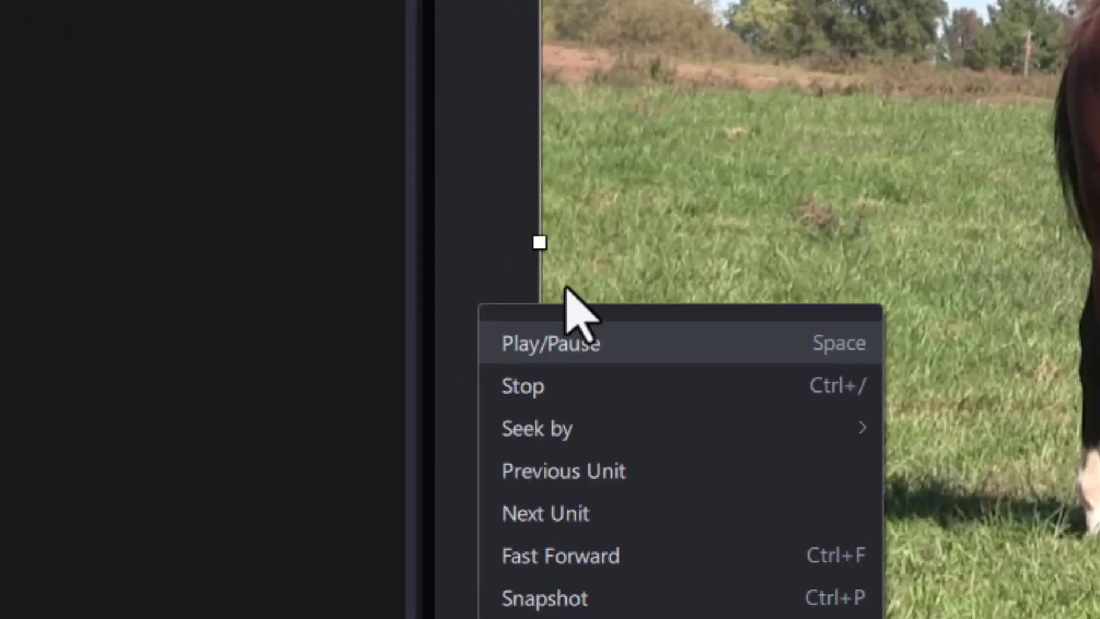
{"action": "mouse_move", "coordinate": [541, 438]}
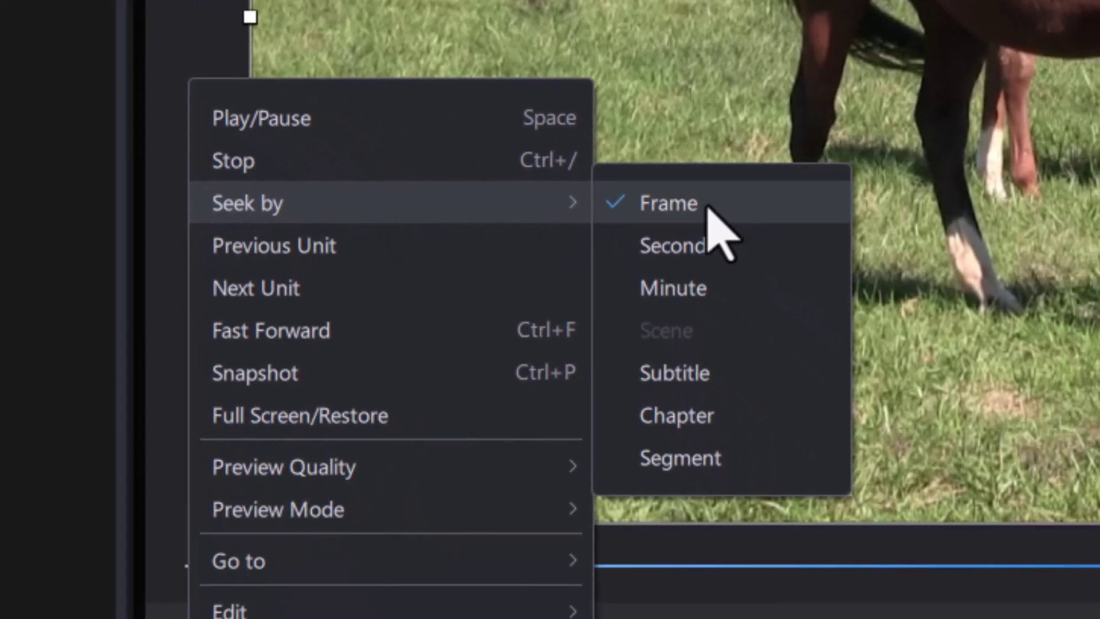
{"action": "left_click", "coordinate": [684, 252]}
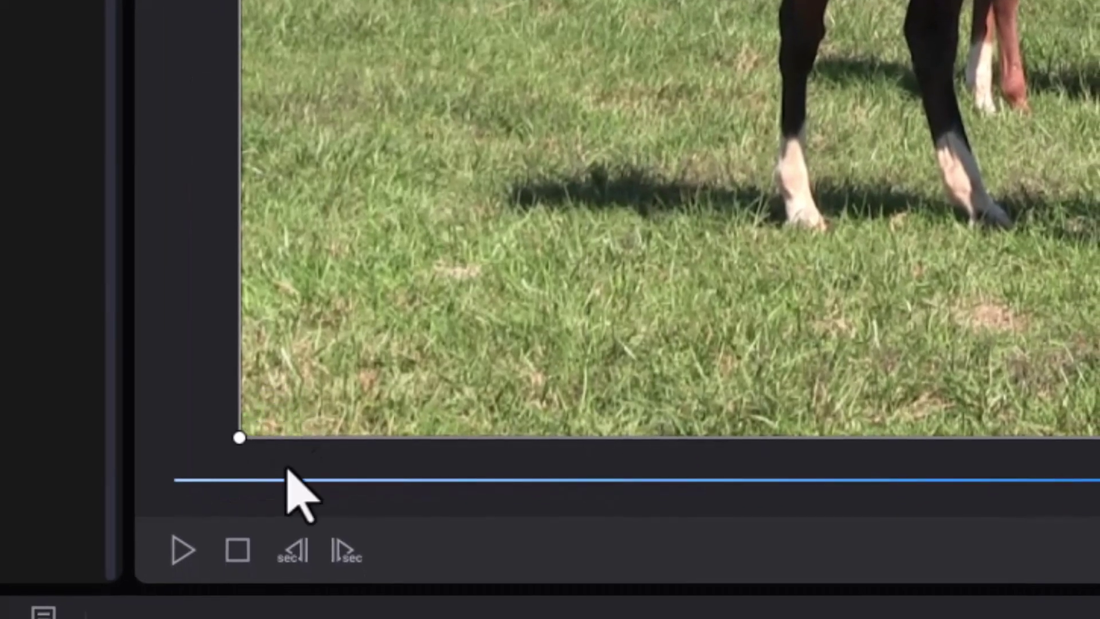
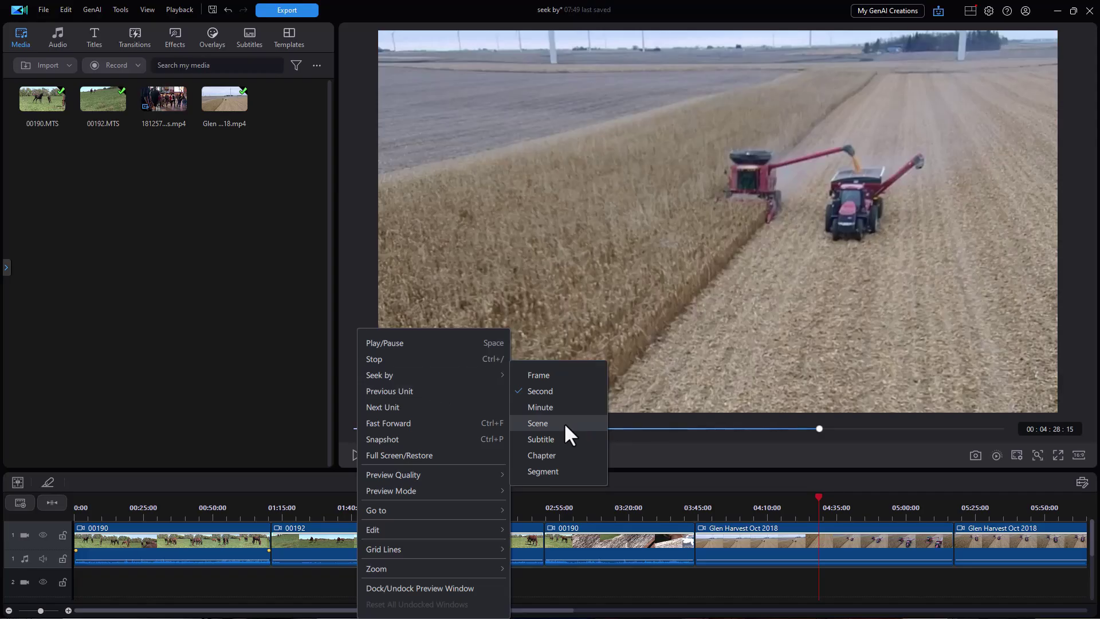
- Set the preview's seek unit to Scene and move the playhead to about 00:00:43 in the first 00190 clip
{"action": "left_click", "coordinate": [563, 422]}
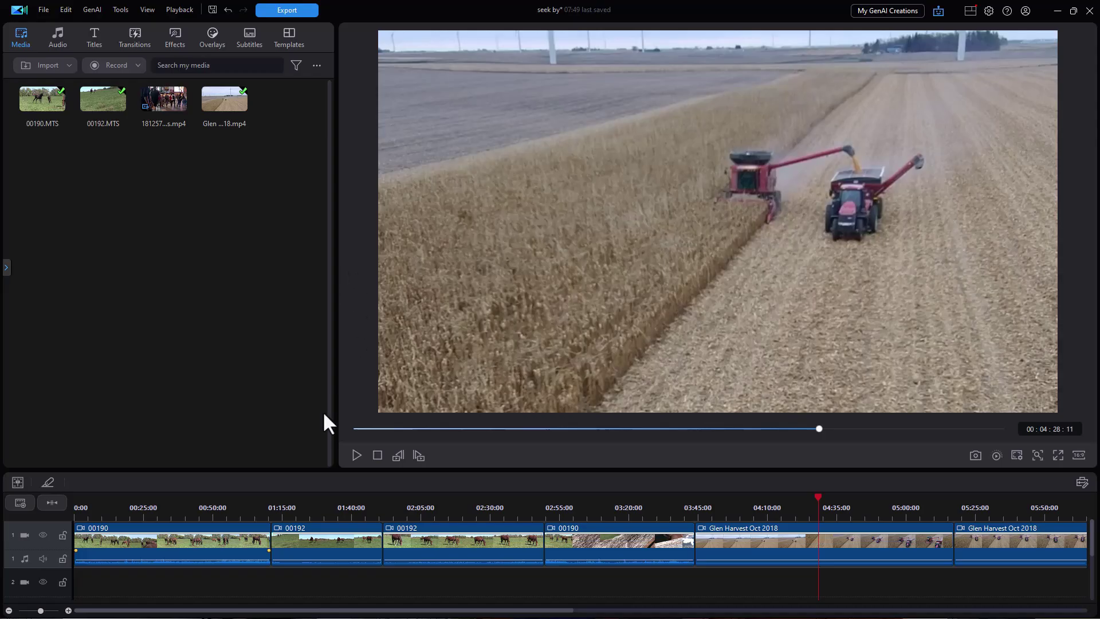
{"action": "left_click", "coordinate": [193, 511]}
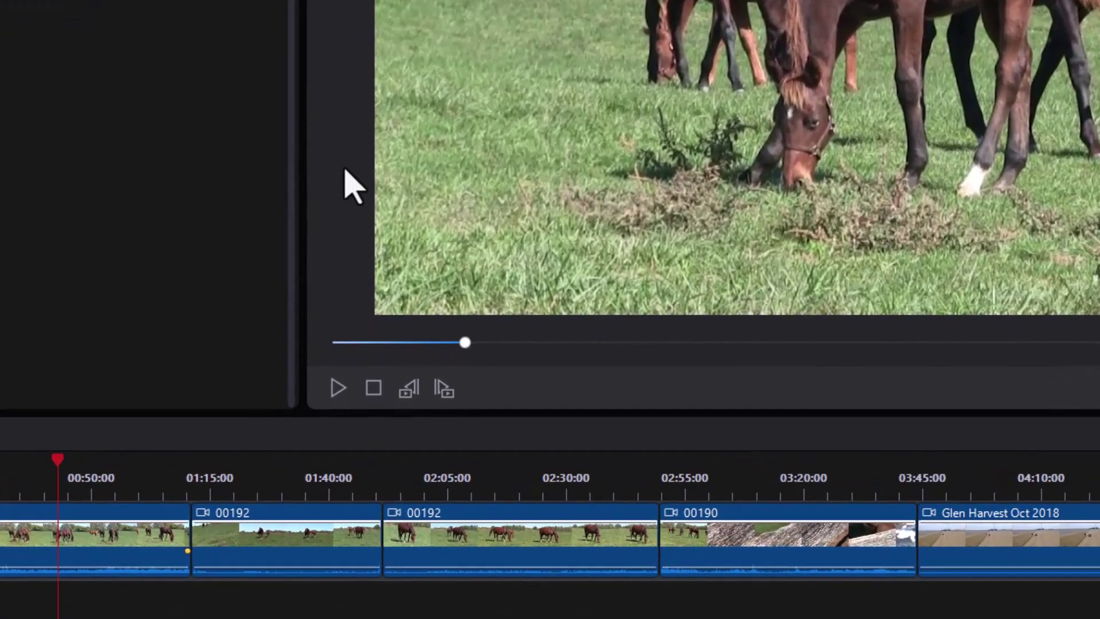
- Switch the preview's seek unit to Segment
{"action": "right_click", "coordinate": [357, 292]}
{"action": "mouse_move", "coordinate": [430, 258]}
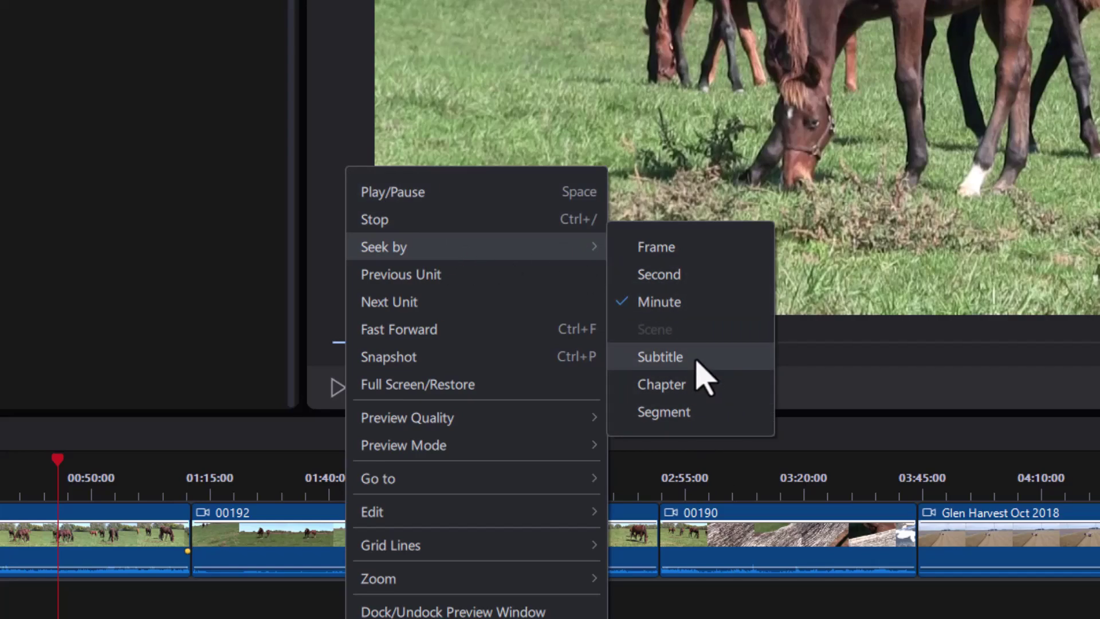
{"action": "left_click", "coordinate": [676, 416]}
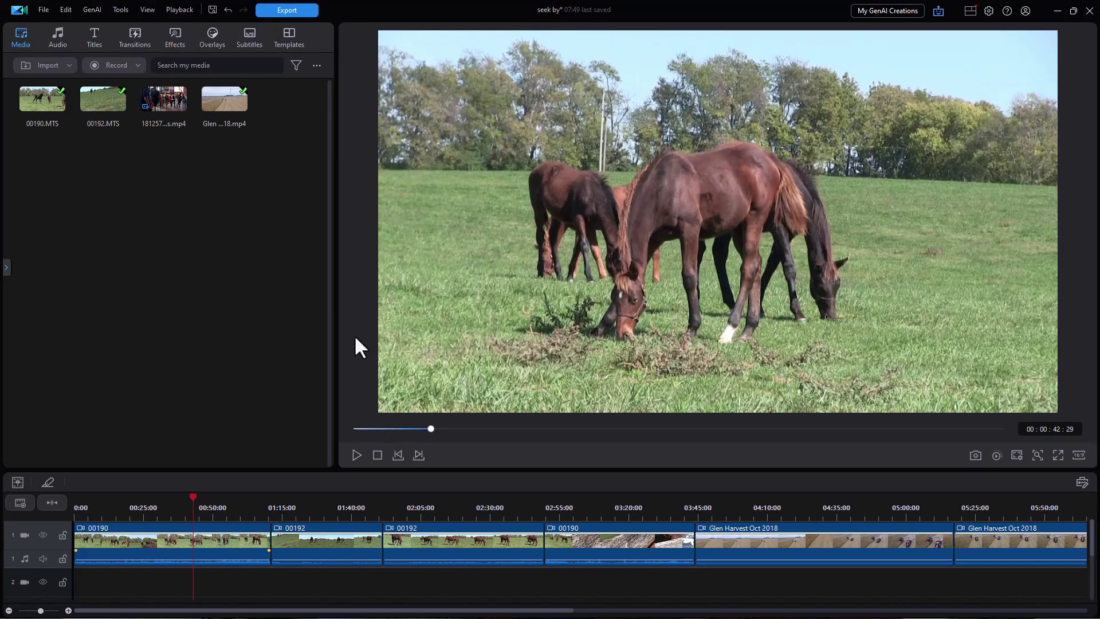
- Seek forward by segment to the last Glen Harvest Oct 2018 clip, and back to the start of the second 00192 clip
{"action": "key", "text": "period"}
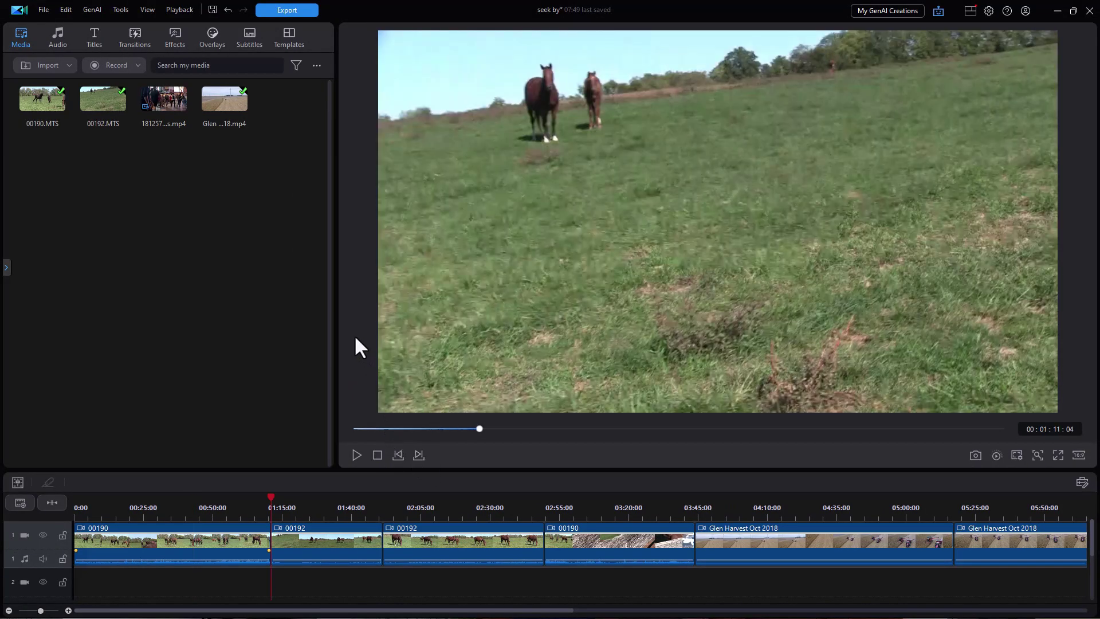
{"action": "key", "text": "period"}
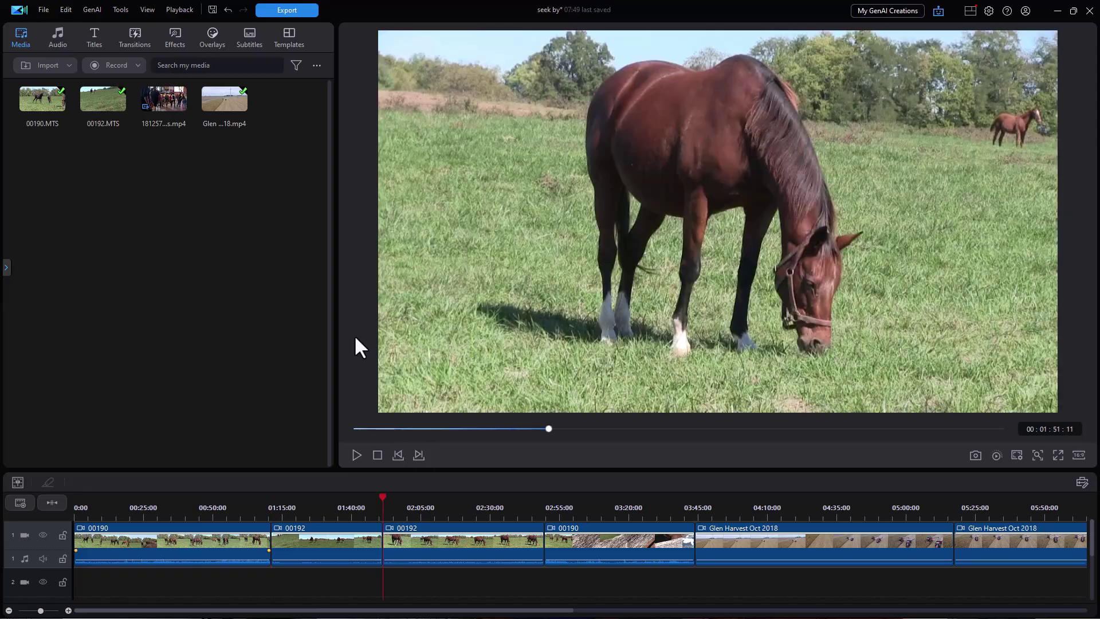
{"action": "key", "text": "period"}
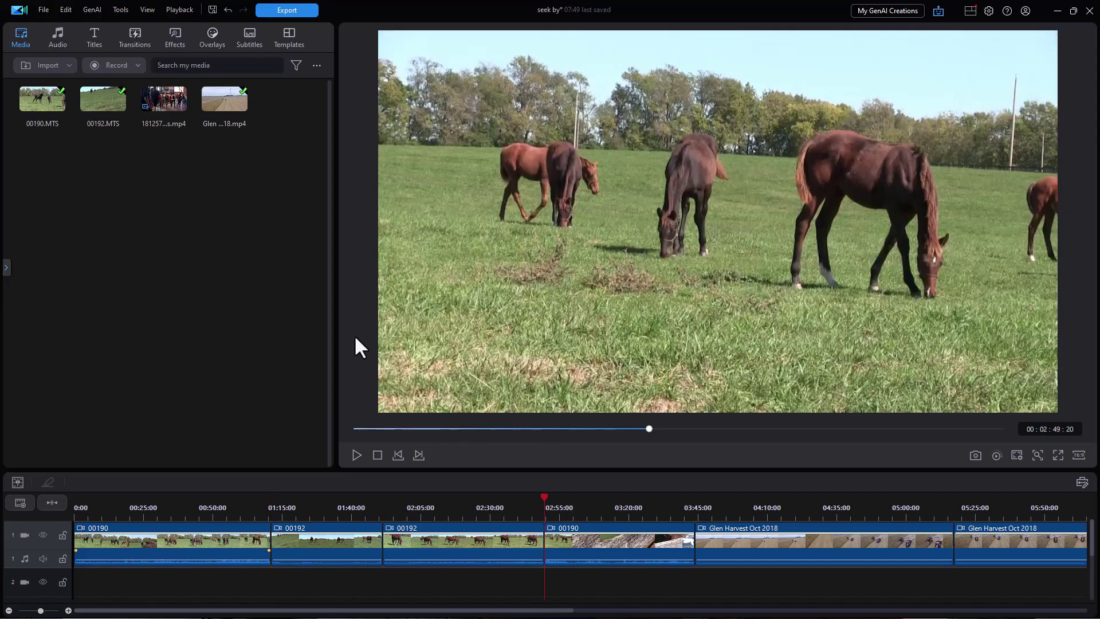
{"action": "key", "text": "period"}
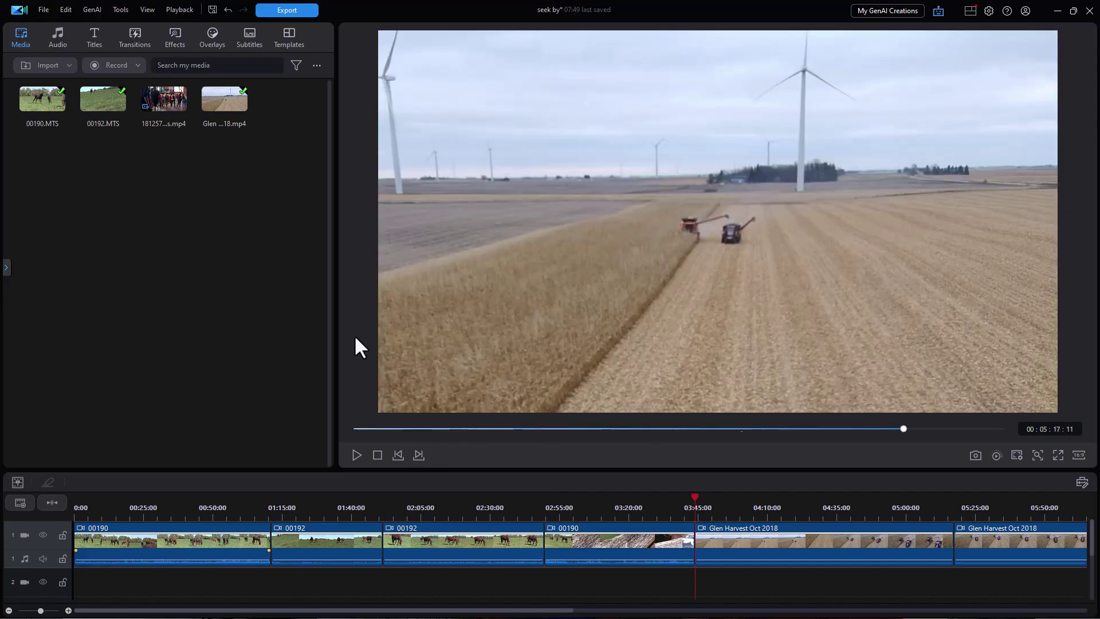
{"action": "key", "text": "period"}
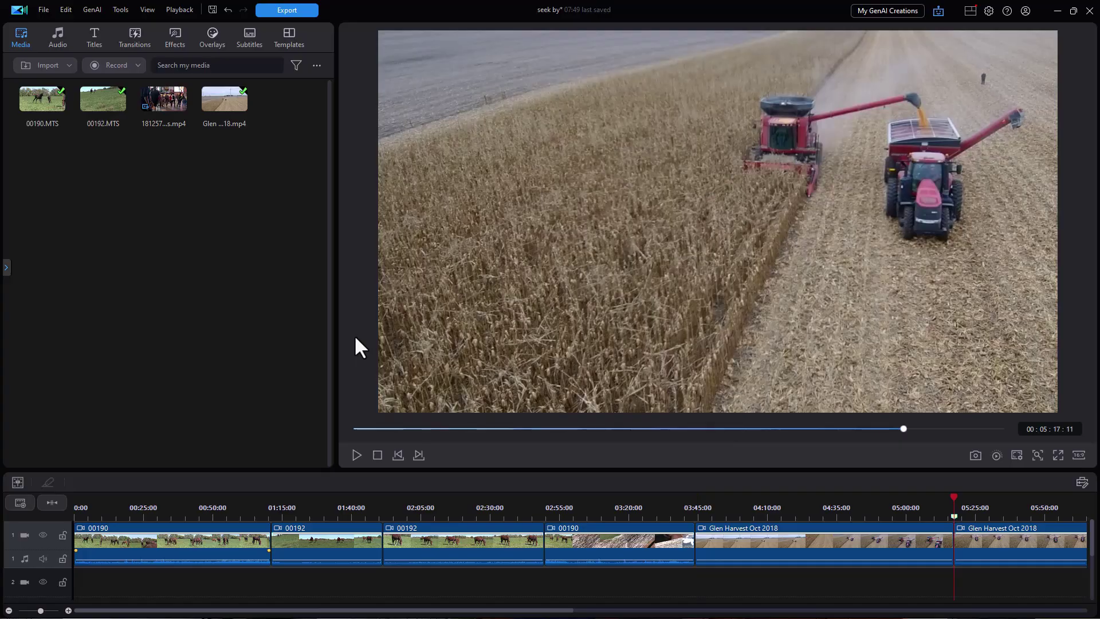
{"action": "key", "text": "comma"}
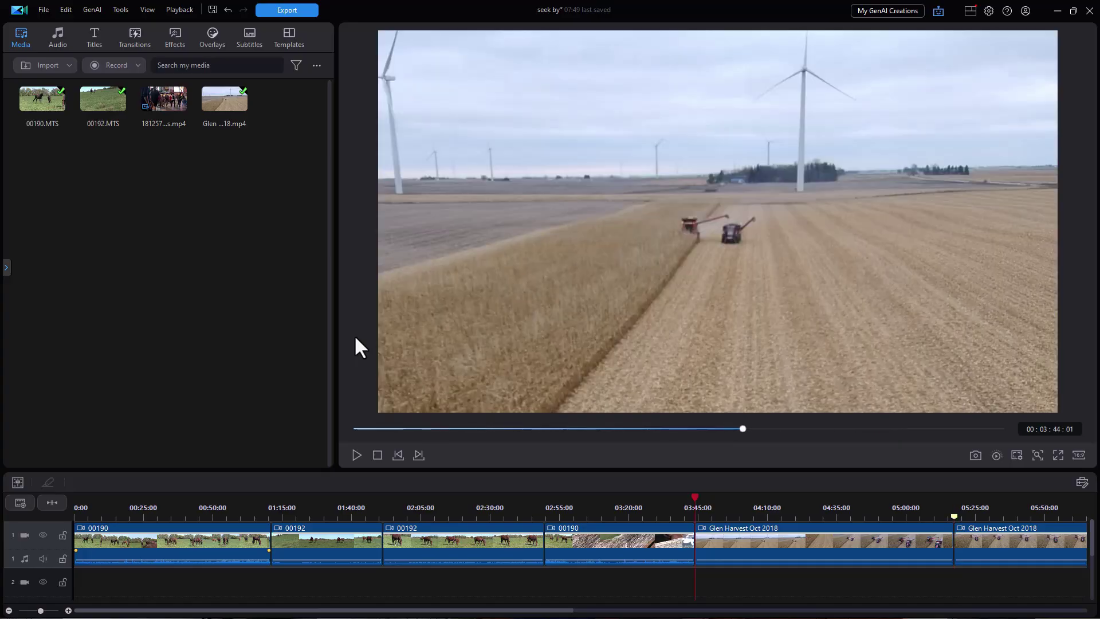
{"action": "key", "text": "comma"}
{"action": "key", "text": "comma"}
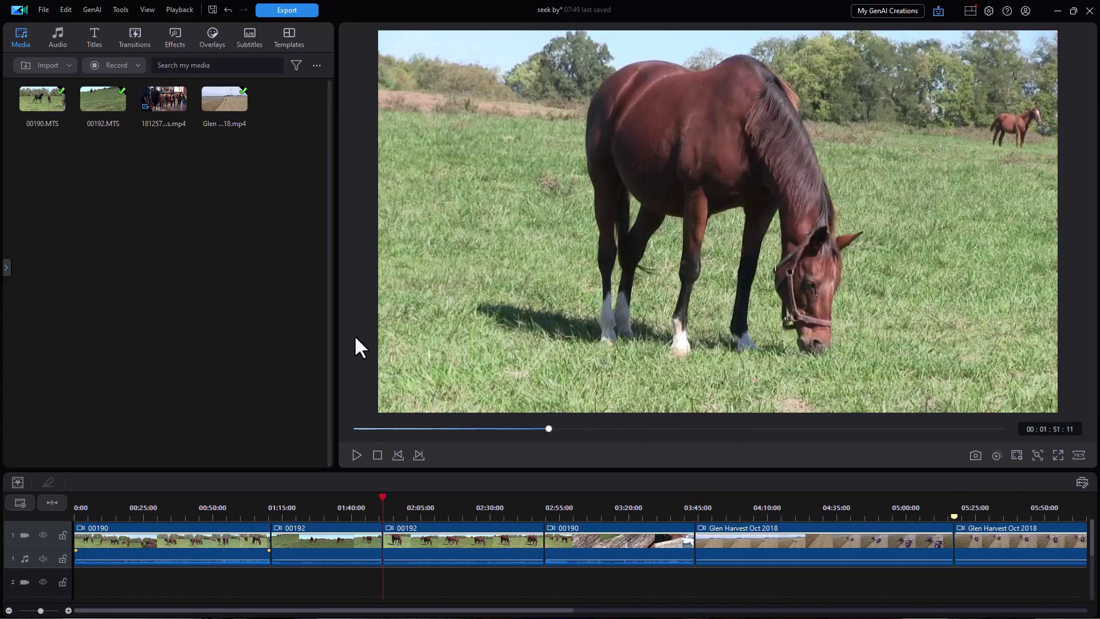
- Seek back by segment to the project start and place the playhead at about 00:00:06 in the first 00190 clip
{"action": "key", "text": "comma"}
{"action": "key", "text": "comma"}
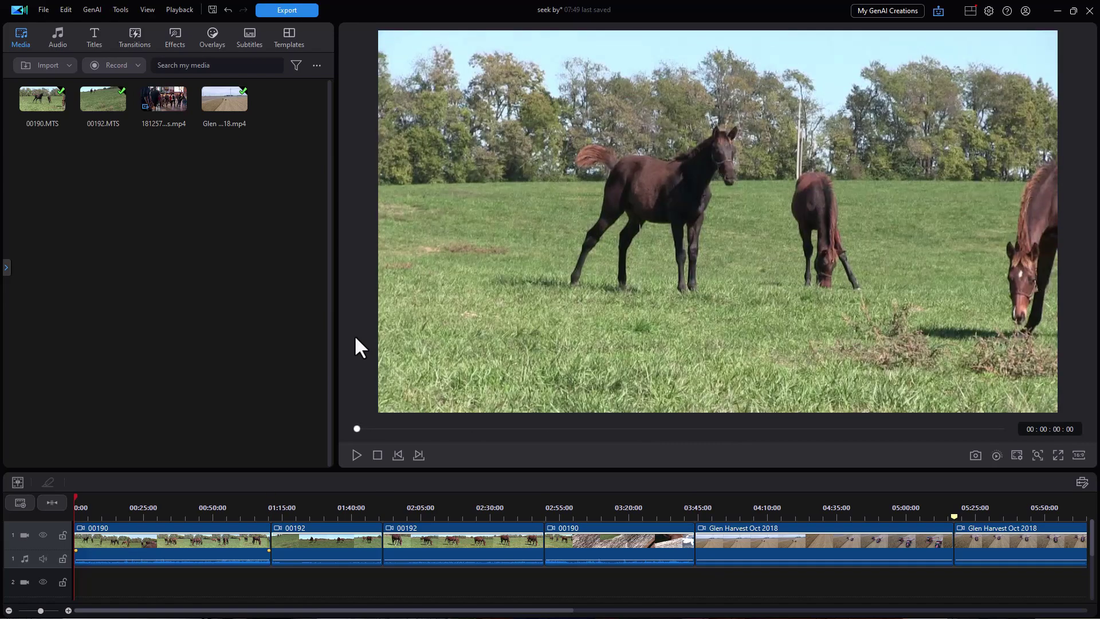
{"action": "left_click", "coordinate": [91, 502]}
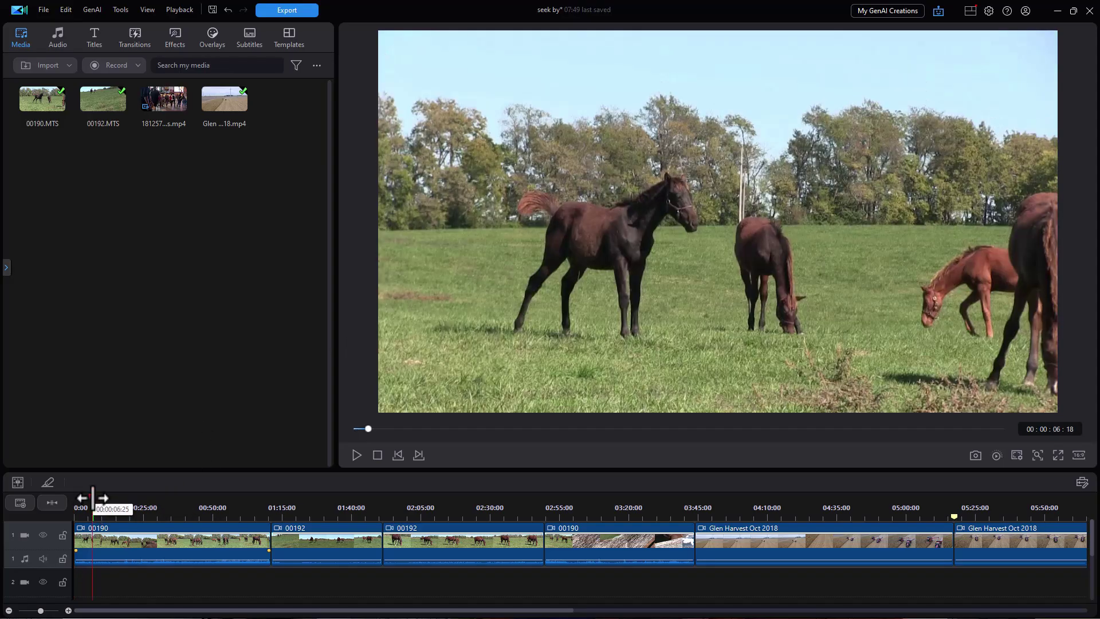
- Seek forward by segment from the first clip to the start of the second 00190 clip
{"action": "key", "text": "Page_Down"}
{"action": "key", "text": "Page_Down"}
{"action": "key", "text": "Page_Down"}
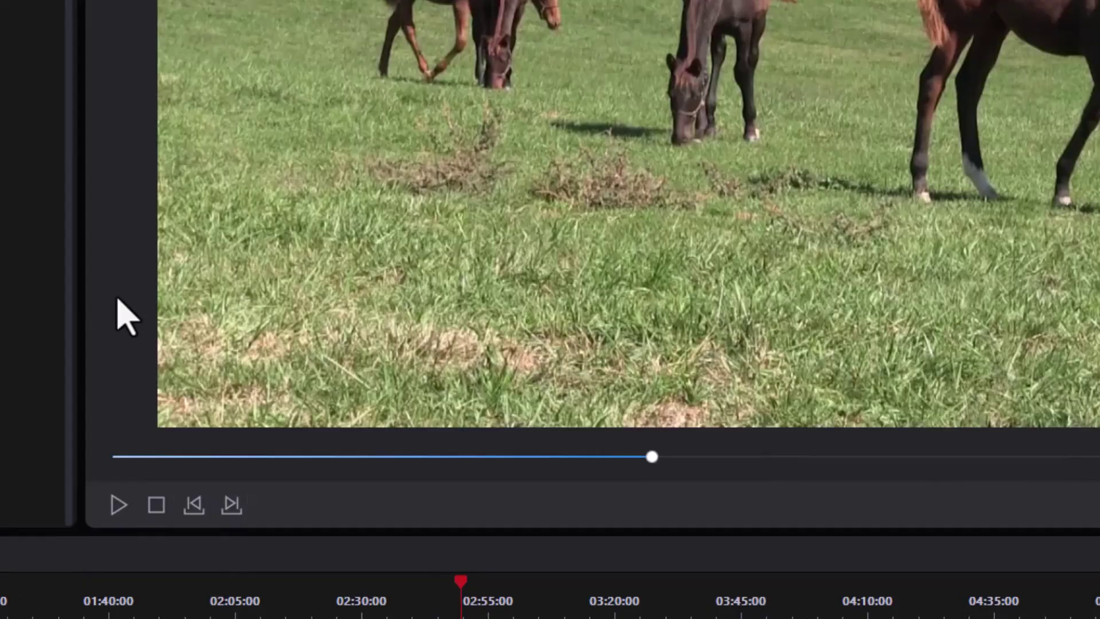
- Set the preview's seek unit to Chapter and seek forward from about 00:00:10 to the next chapter in the first 00190 clip
{"action": "right_click", "coordinate": [150, 301]}
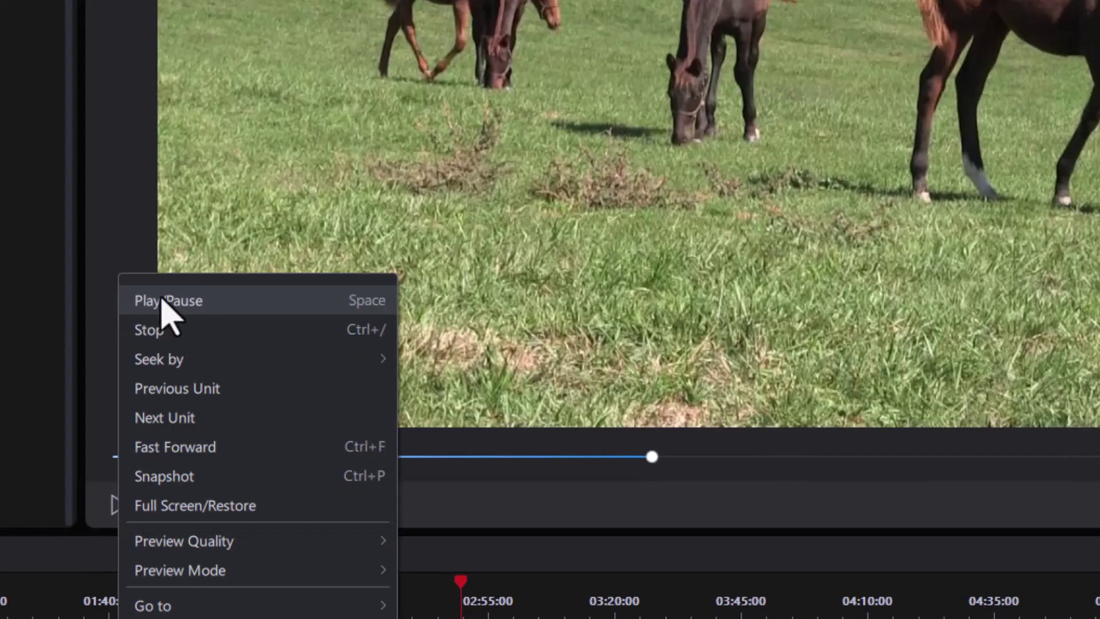
{"action": "mouse_move", "coordinate": [199, 364]}
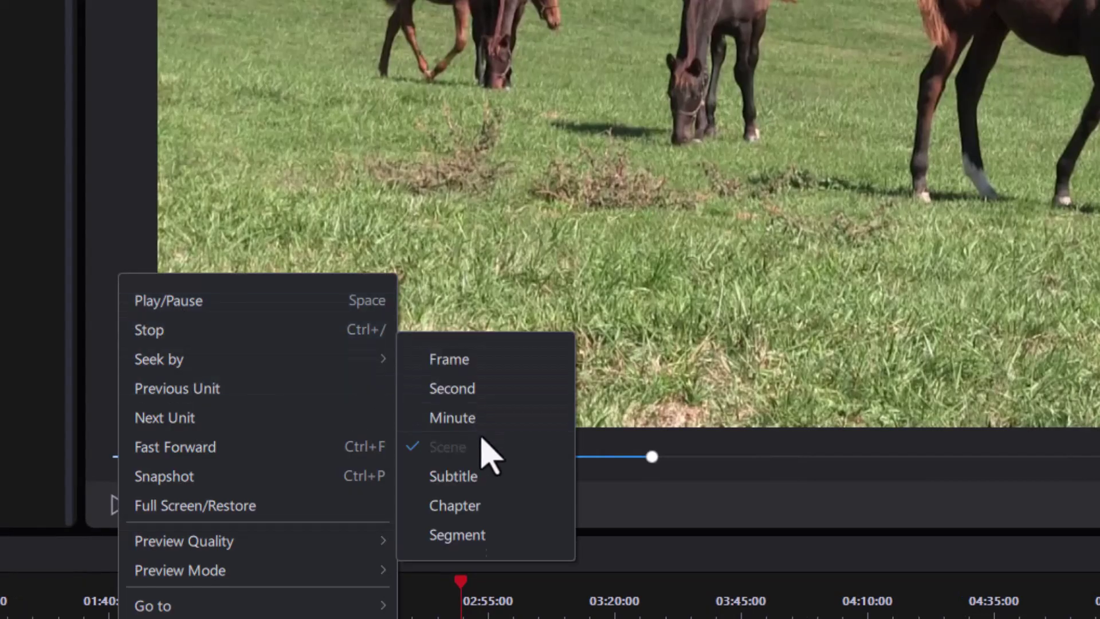
{"action": "left_click", "coordinate": [460, 506]}
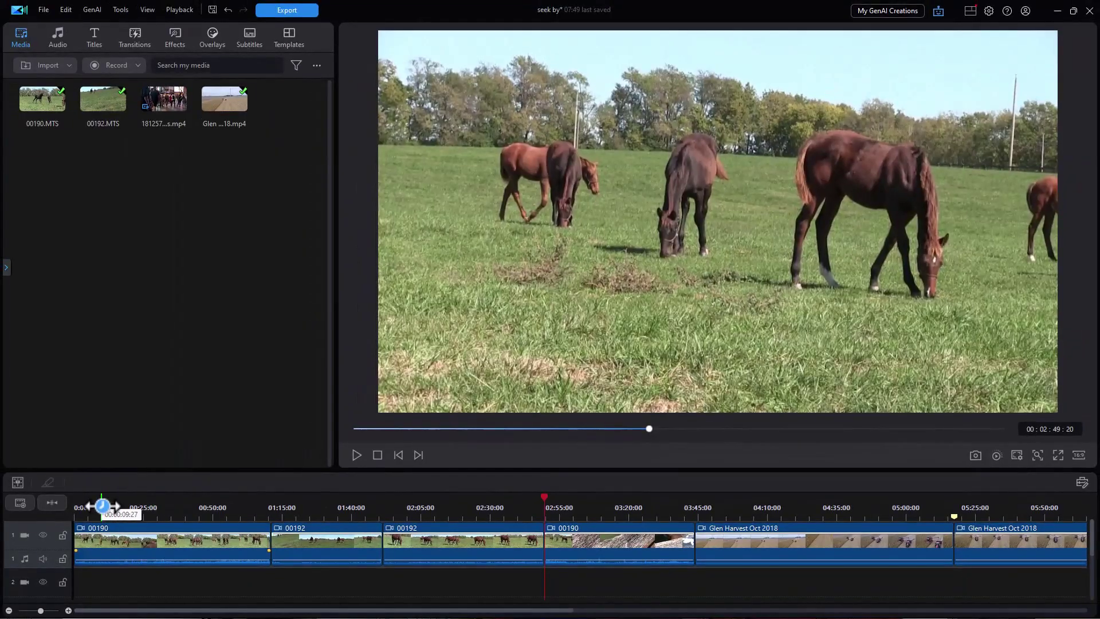
{"action": "left_click", "coordinate": [102, 505]}
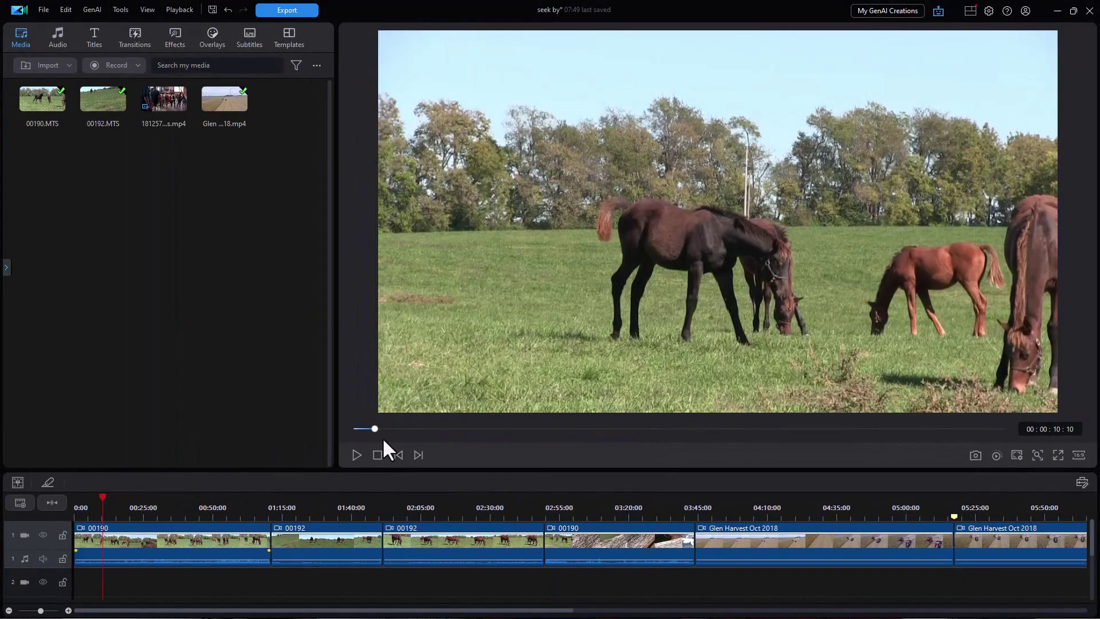
{"action": "key", "text": "."}
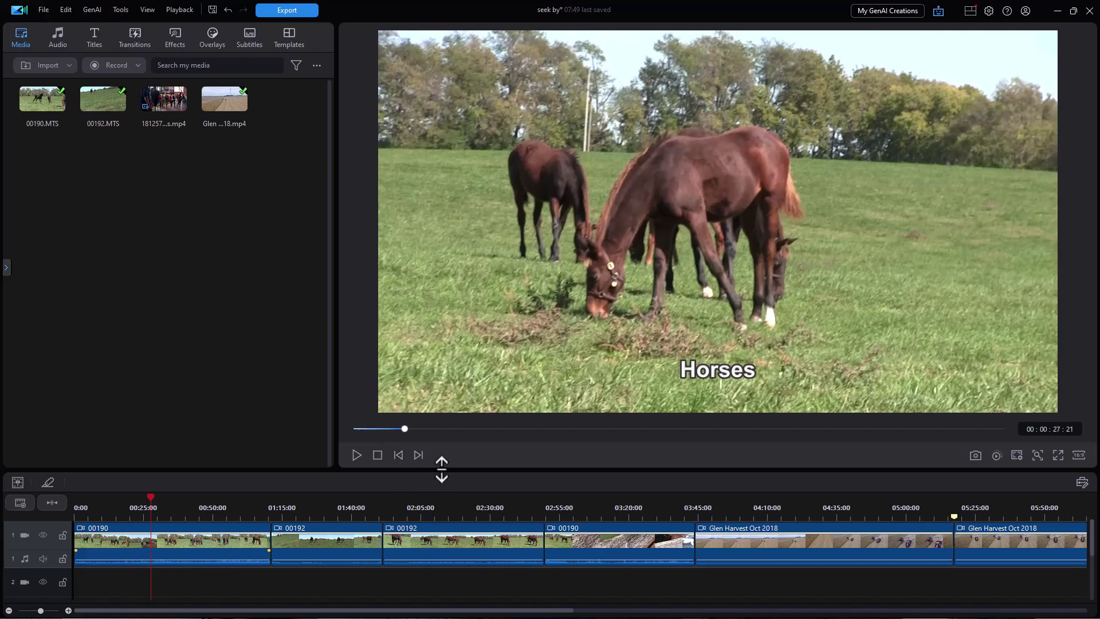
- Enlarge the timeline area and show the chapter track and the subtitle track
{"action": "left_click_drag", "start_coordinate": [442, 469], "coordinate": [442, 356]}
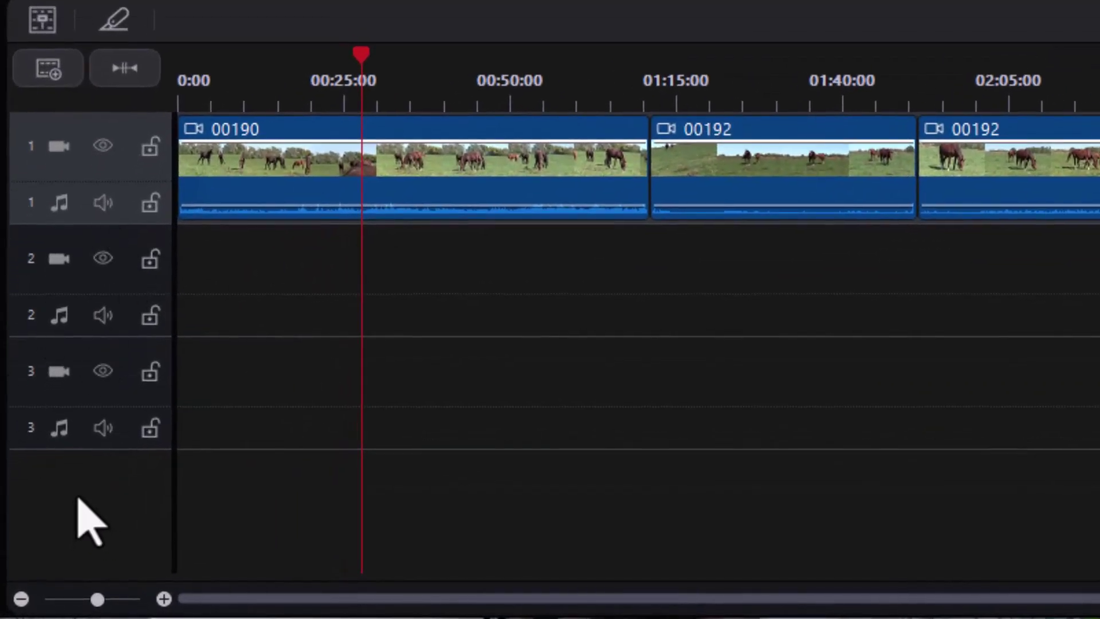
{"action": "right_click", "coordinate": [82, 462]}
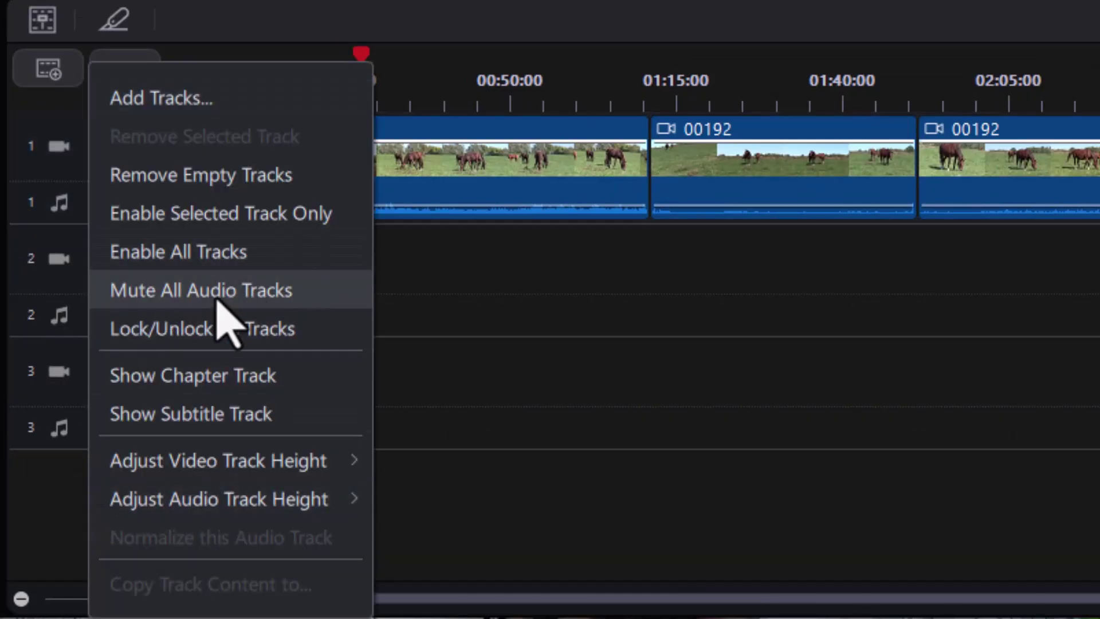
{"action": "left_click", "coordinate": [294, 393]}
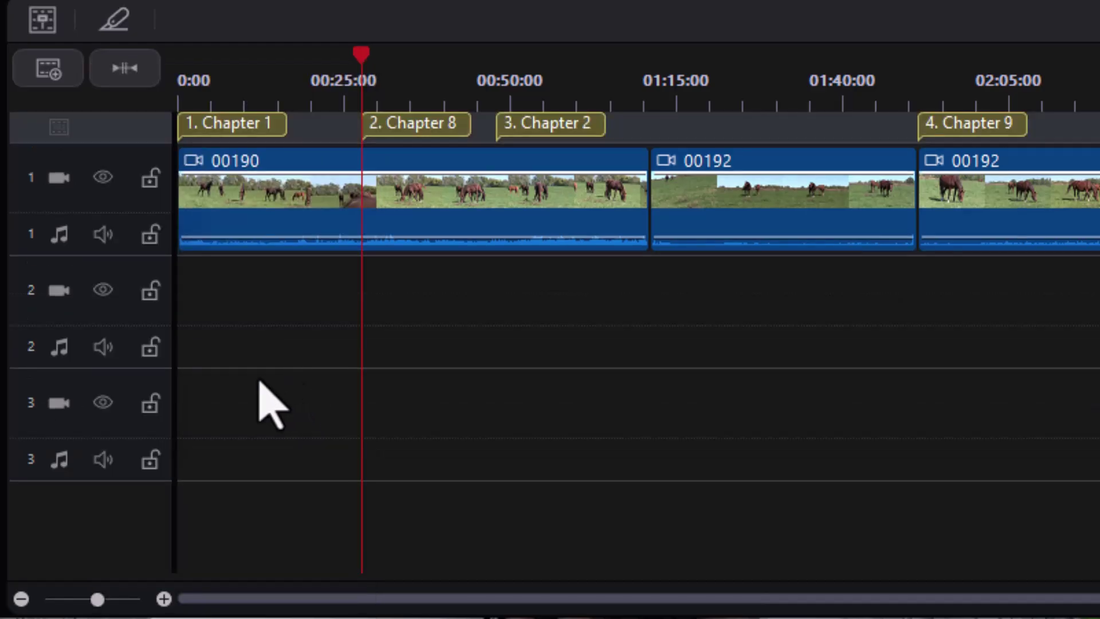
{"action": "right_click", "coordinate": [81, 534]}
{"action": "left_click", "coordinate": [193, 415]}
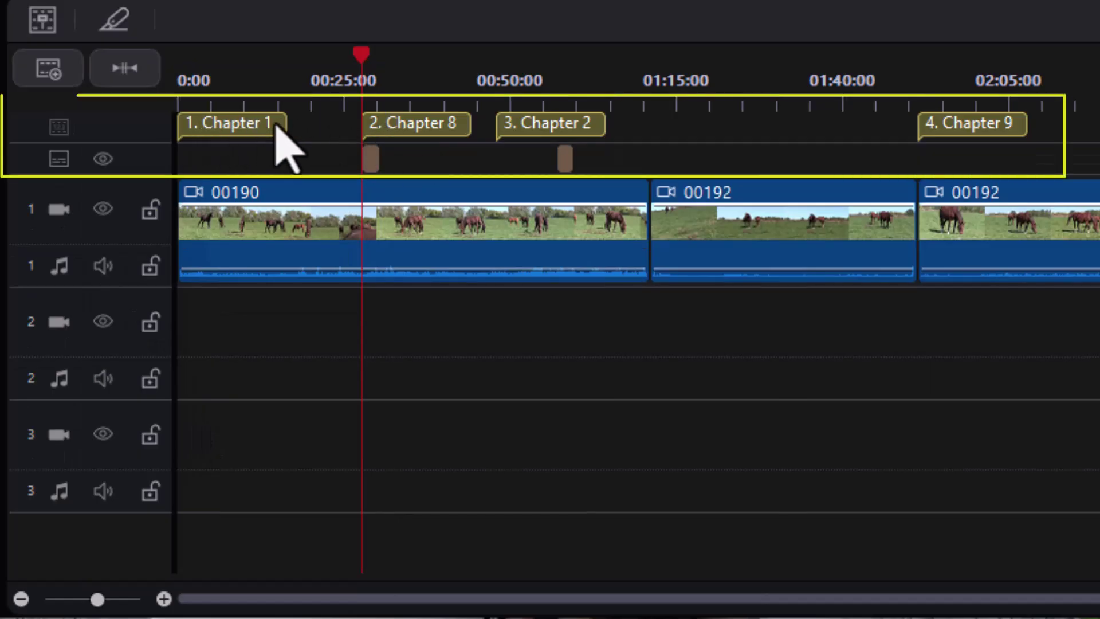
- Place the playhead at about 00:00:07 and seek forward to the start of the second 00192 clip
{"action": "left_click", "coordinate": [224, 80]}
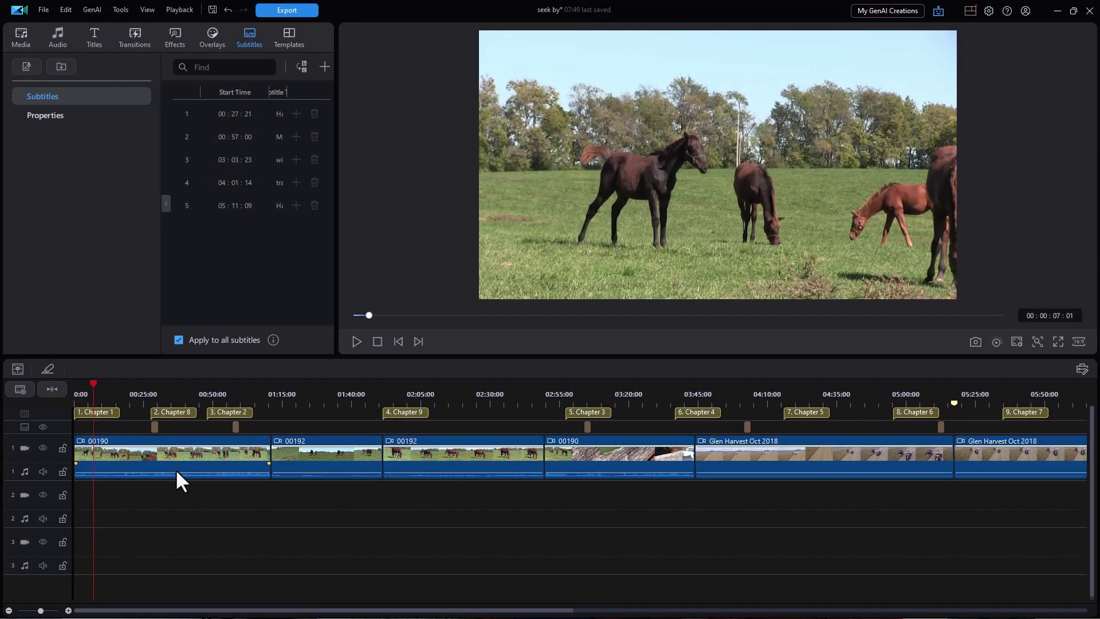
{"action": "left_click", "coordinate": [175, 468]}
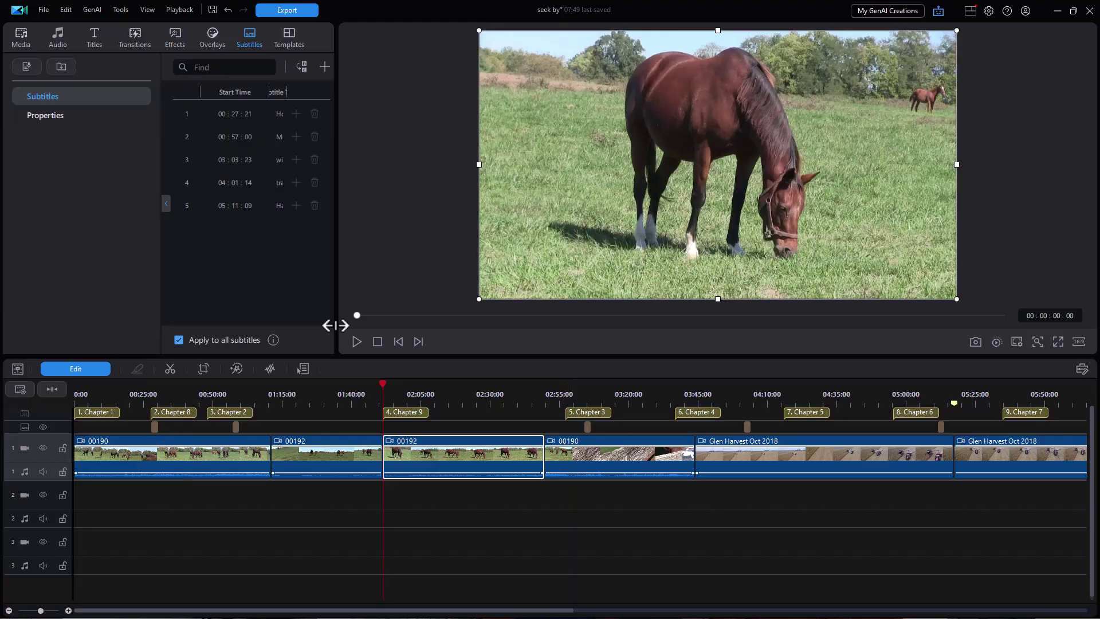
- Set the preview's seek unit to Subtitle and place the playhead at about 00:00:08 in the first 00190 clip
{"action": "right_click", "coordinate": [378, 236]}
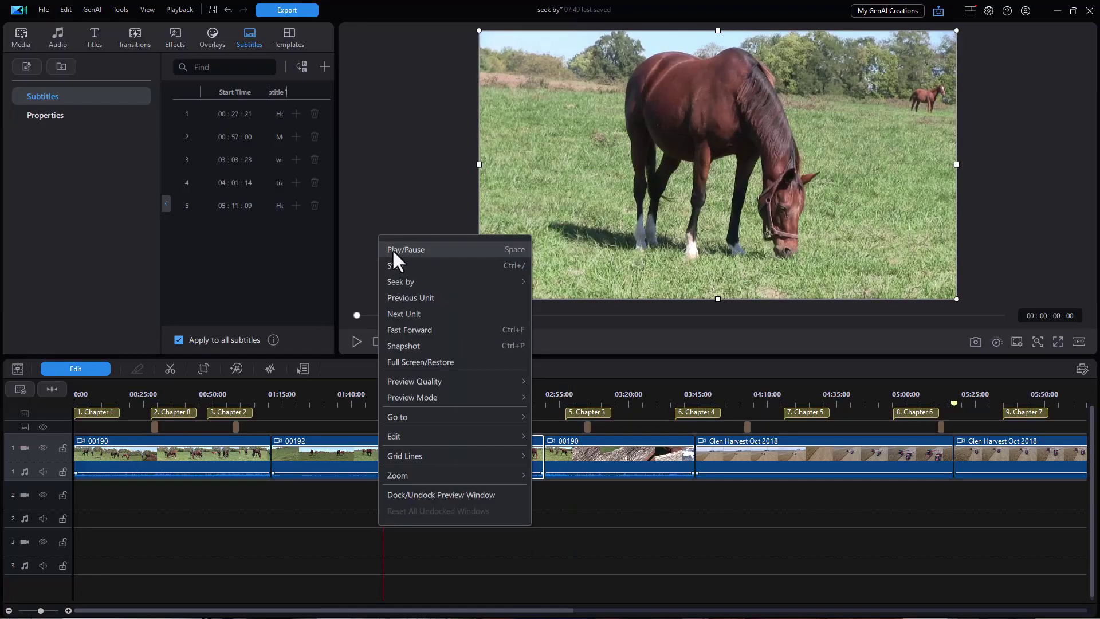
{"action": "mouse_move", "coordinate": [425, 283]}
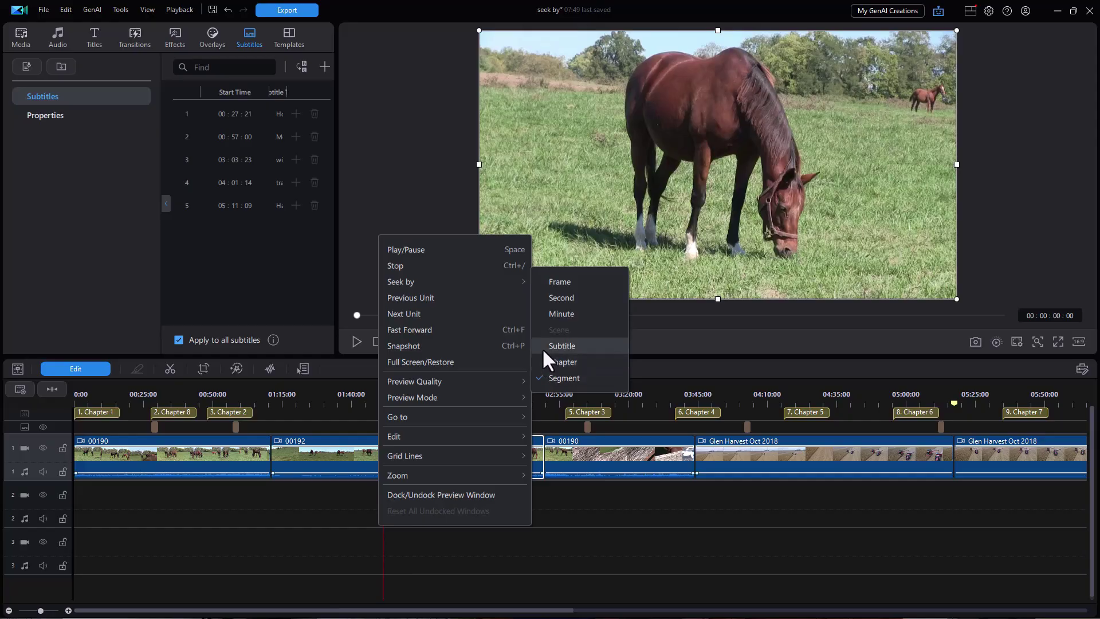
{"action": "left_click", "coordinate": [560, 346]}
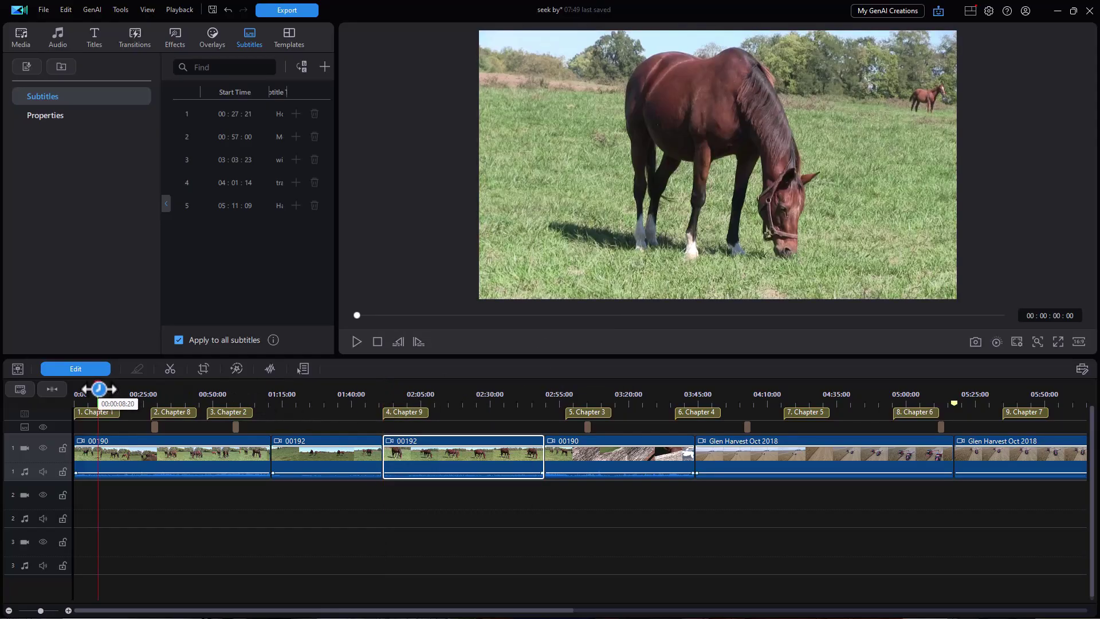
{"action": "left_click", "coordinate": [98, 388]}
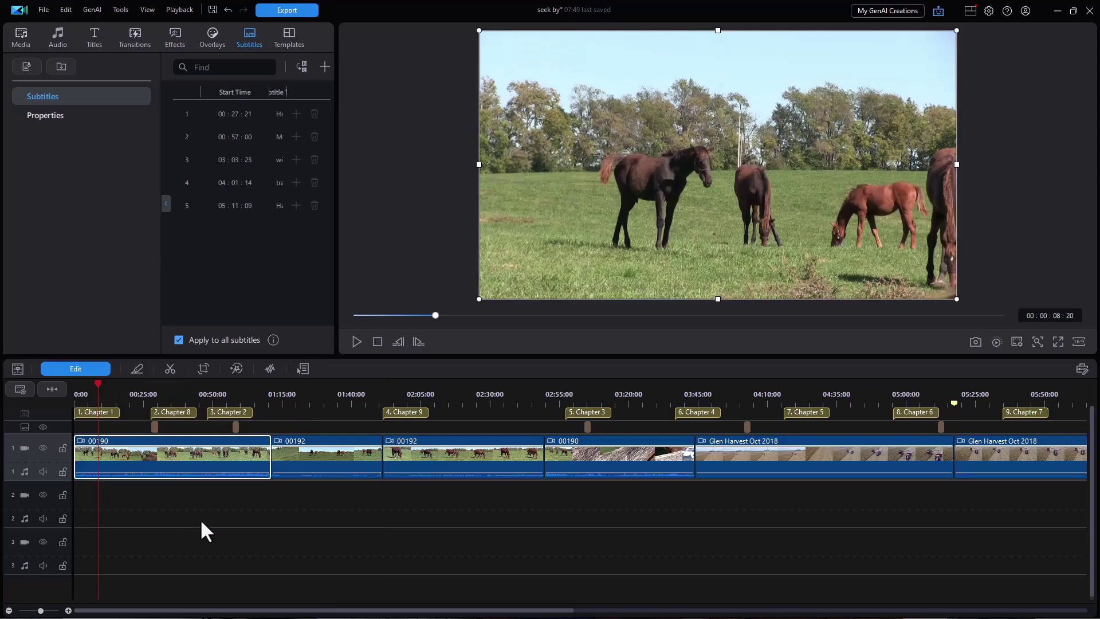
- Seek forward one subtitle at a time from "Horses" to the "Harvest corn" subtitle
{"action": "key", "text": "period"}
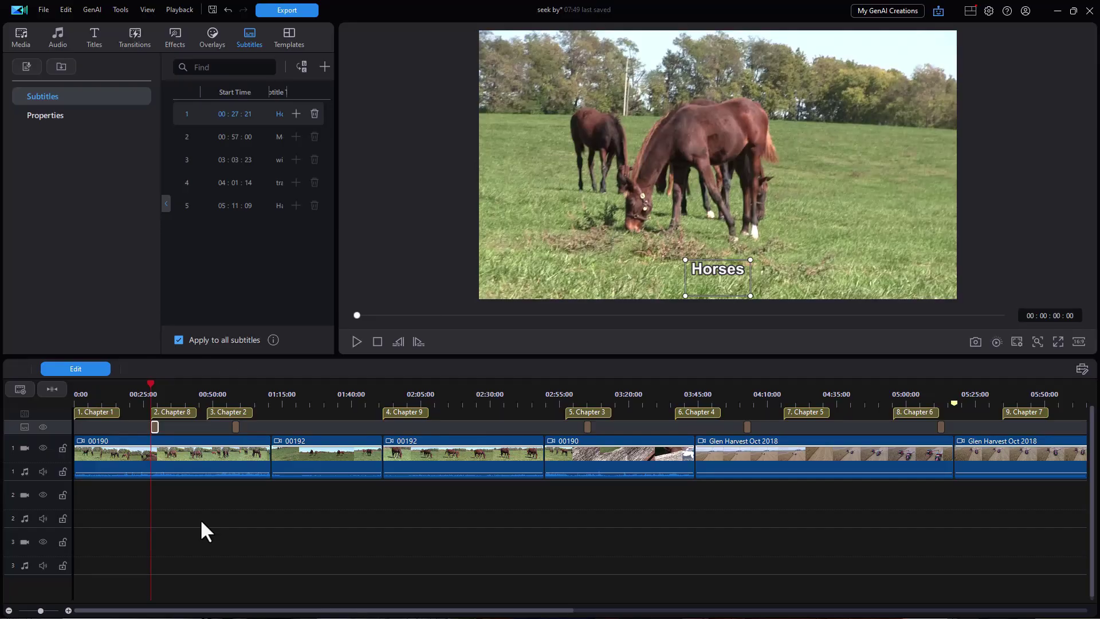
{"action": "key", "text": "period"}
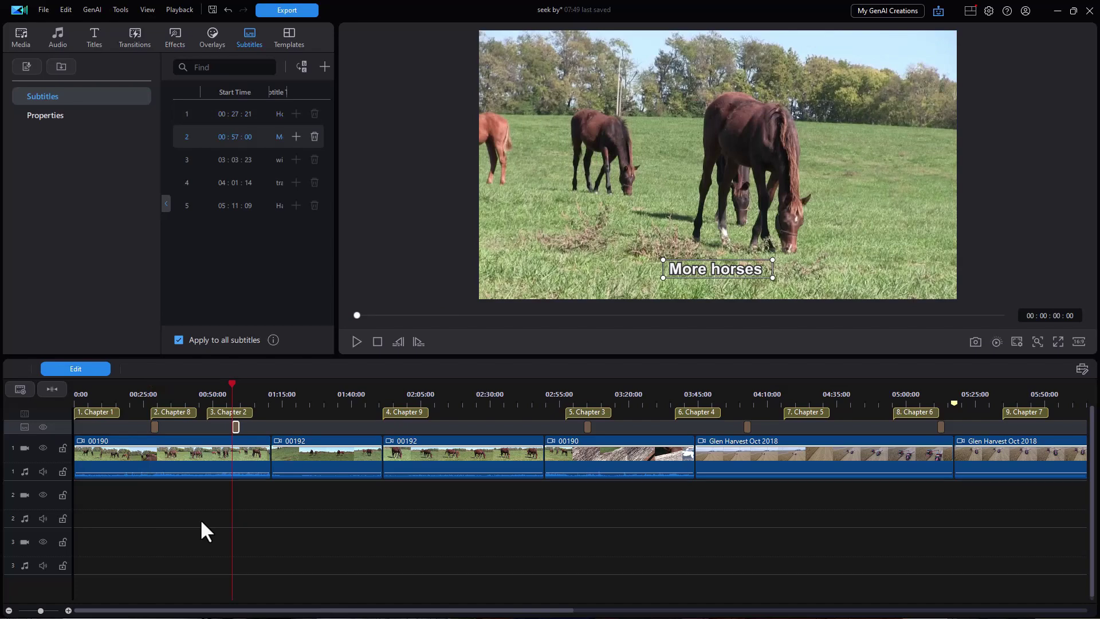
{"action": "key", "text": "period"}
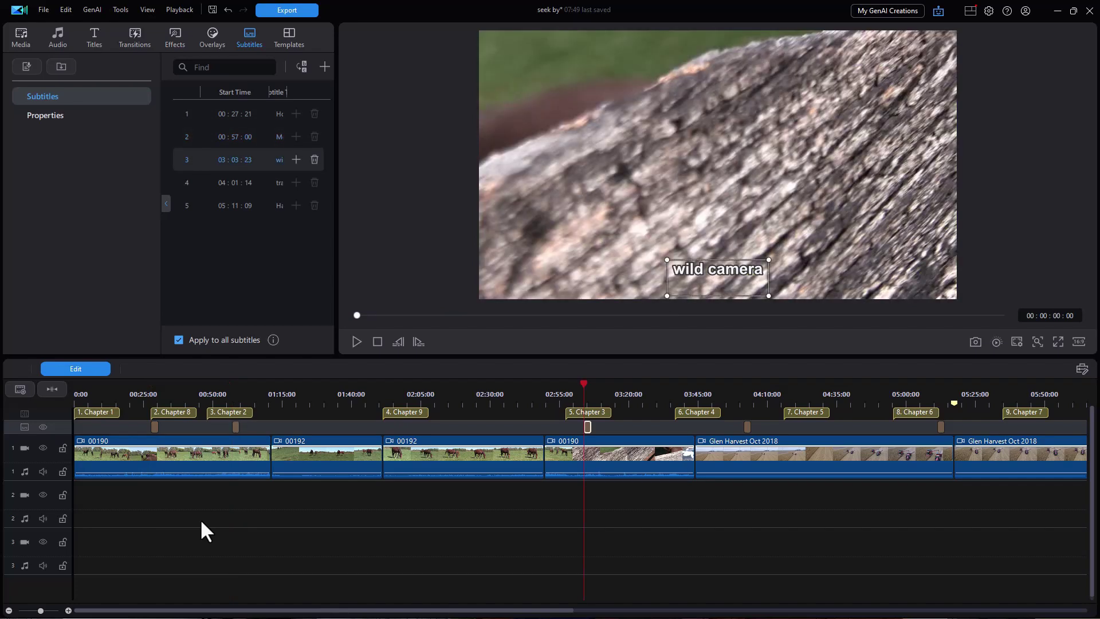
{"action": "key", "text": "period"}
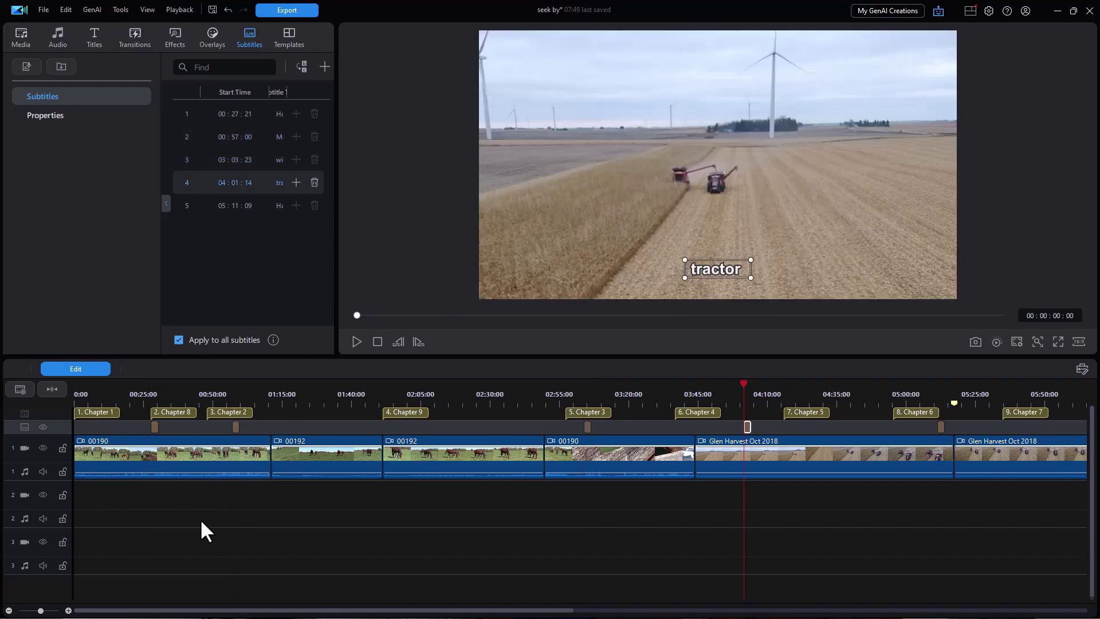
{"action": "key", "text": "period"}
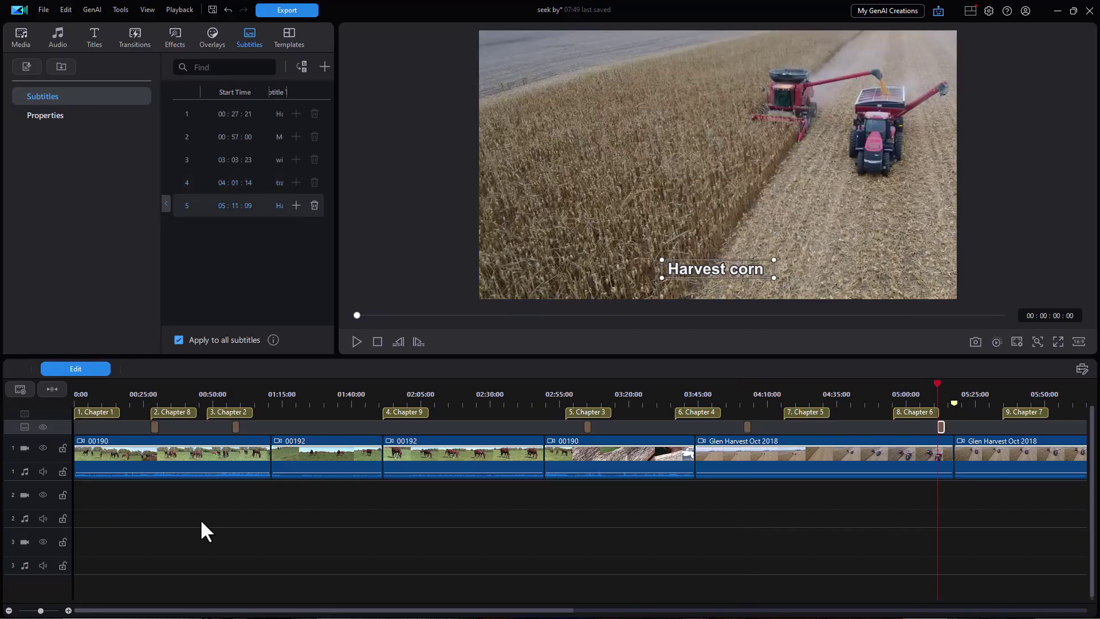
- Seek back by subtitle to the "More horses" subtitle in the first 00190 clip
{"action": "key", "text": "comma"}
{"action": "key", "text": "comma"}
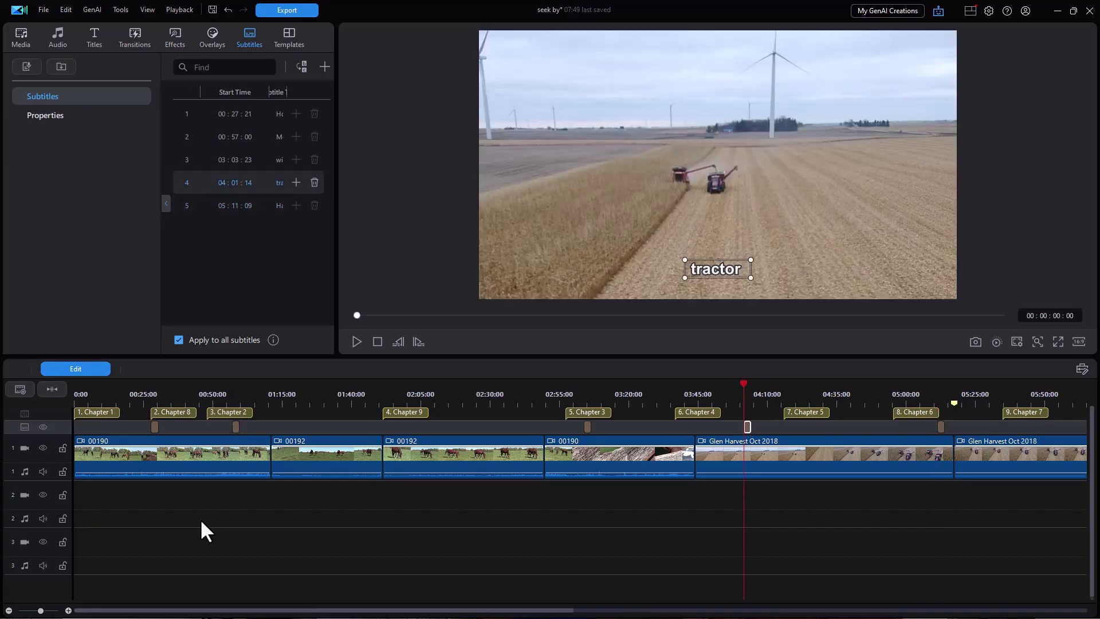
{"action": "key", "text": "comma"}
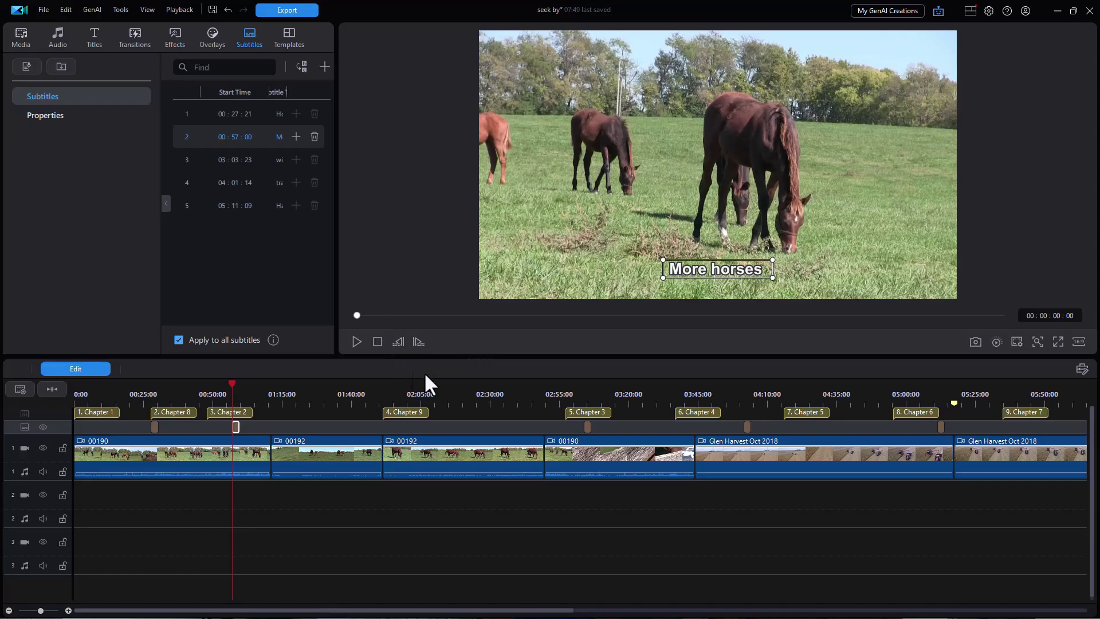
- Enlarge the preview area by shrinking the timeline, and set the preview's seek unit to Frame
{"action": "left_click_drag", "start_coordinate": [458, 358], "coordinate": [458, 423]}
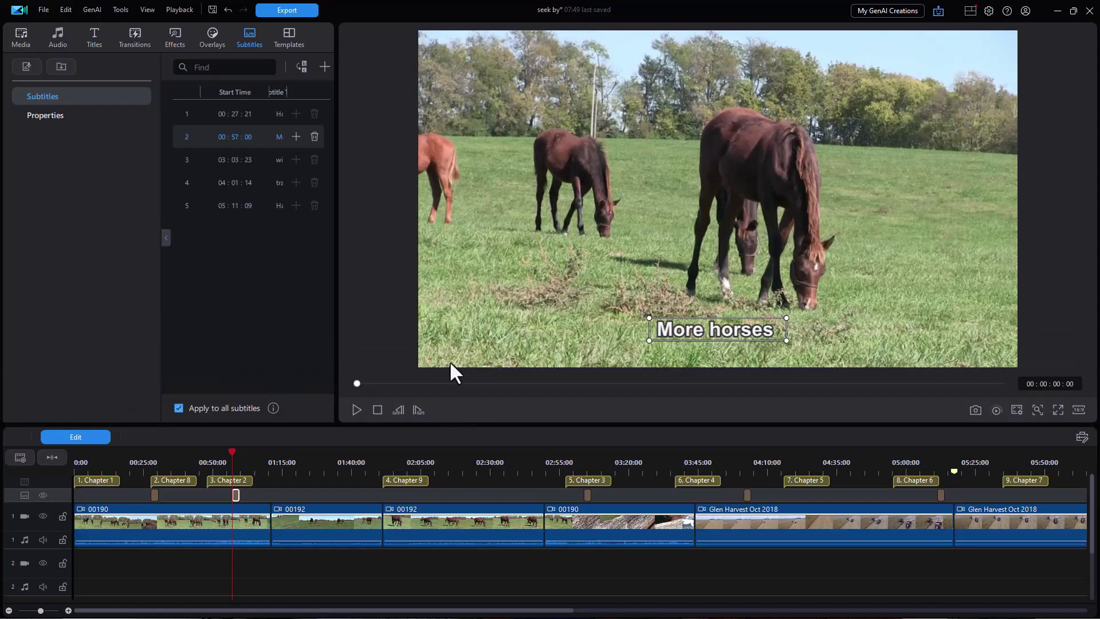
{"action": "right_click", "coordinate": [368, 294]}
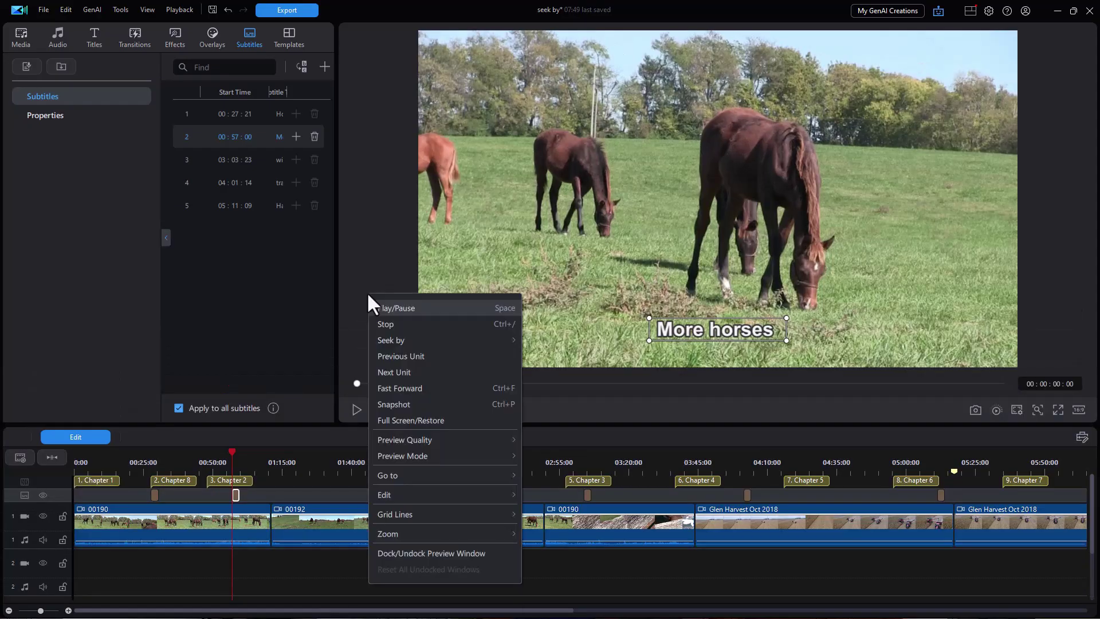
{"action": "mouse_move", "coordinate": [395, 339]}
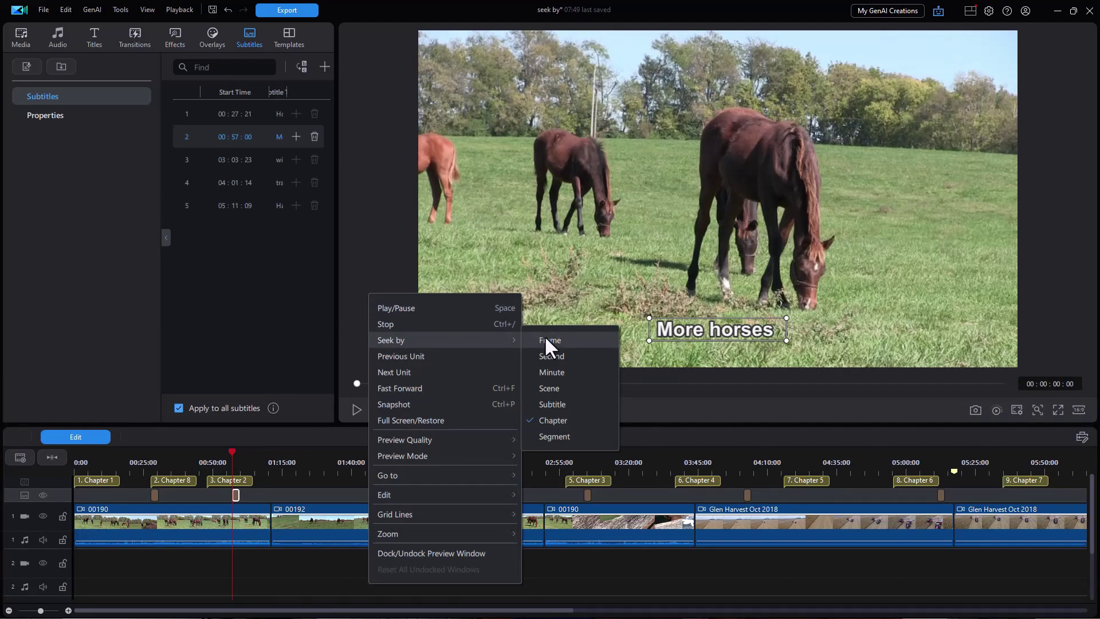
{"action": "left_click", "coordinate": [546, 342]}
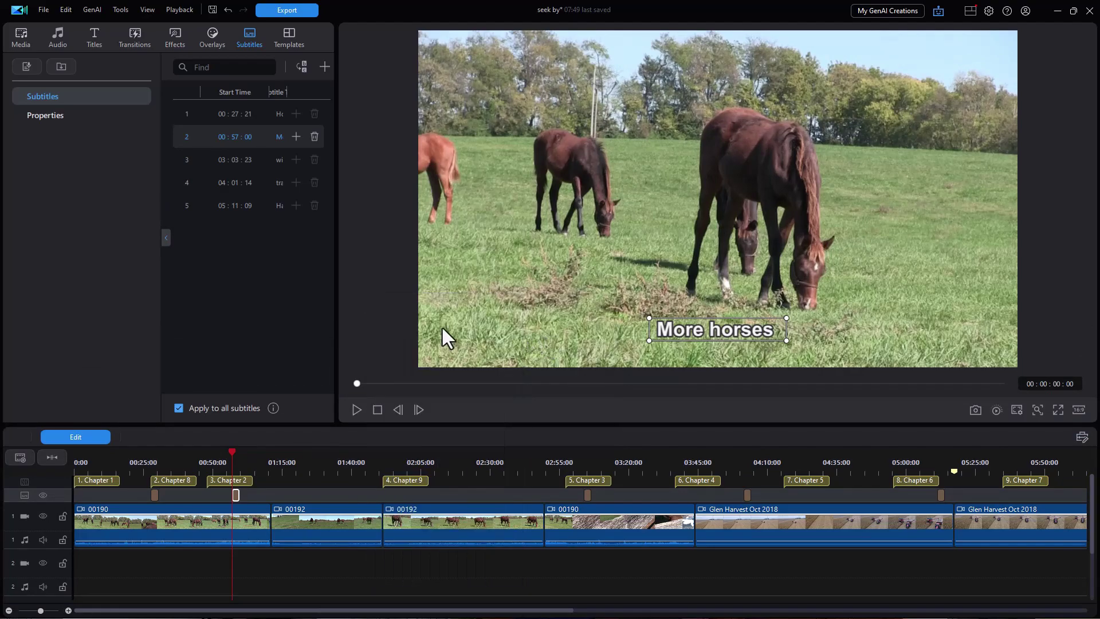
- Open the preview's list of seek units
{"action": "right_click", "coordinate": [380, 303]}
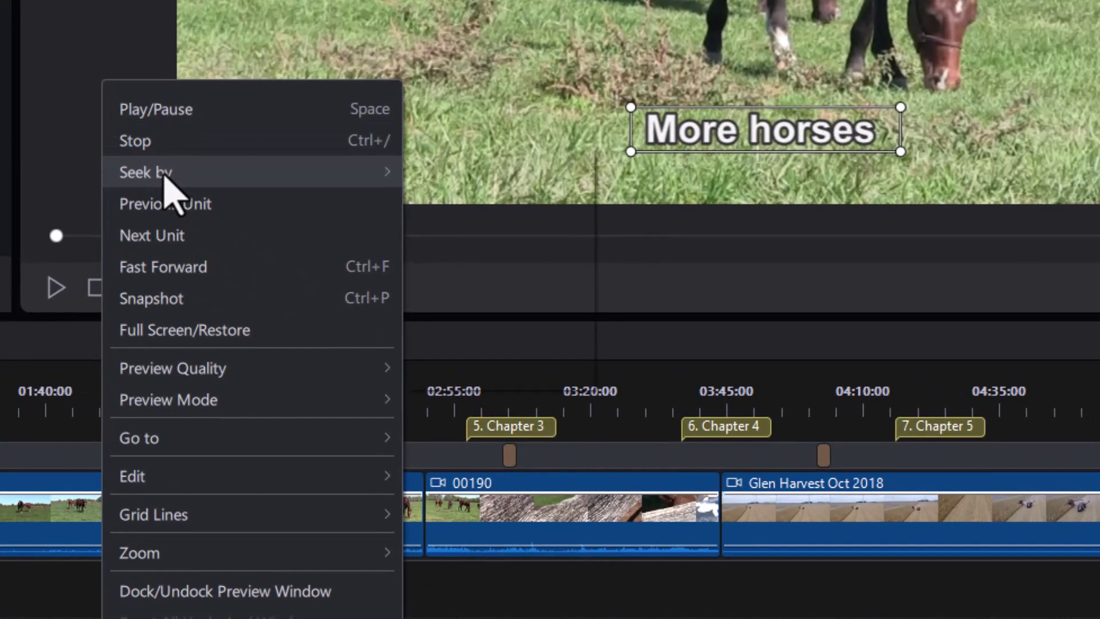
{"action": "mouse_move", "coordinate": [159, 175]}
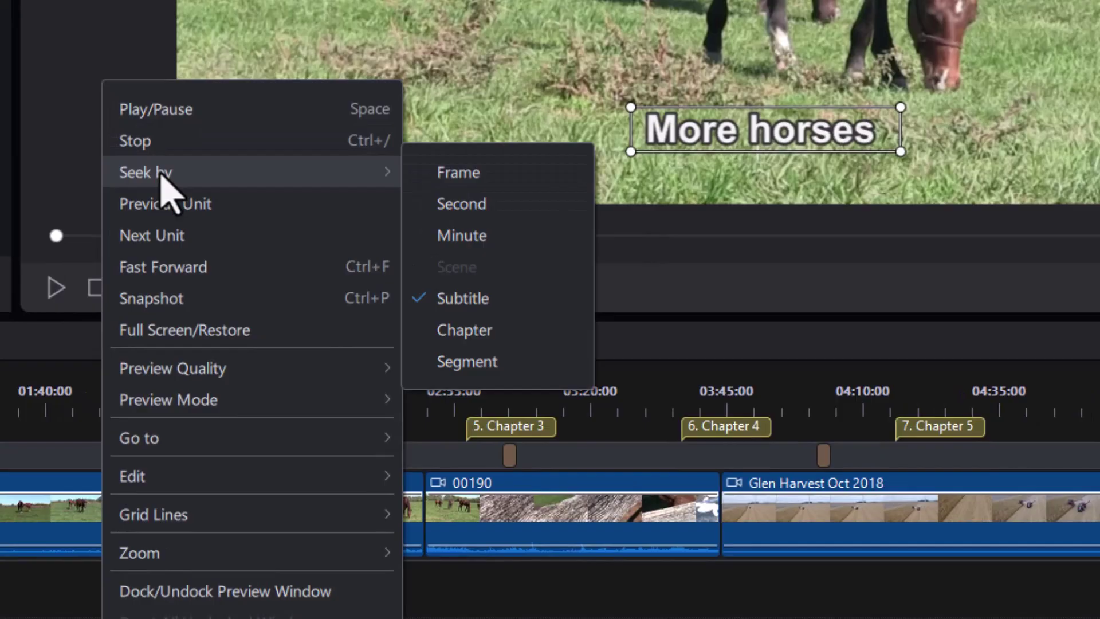